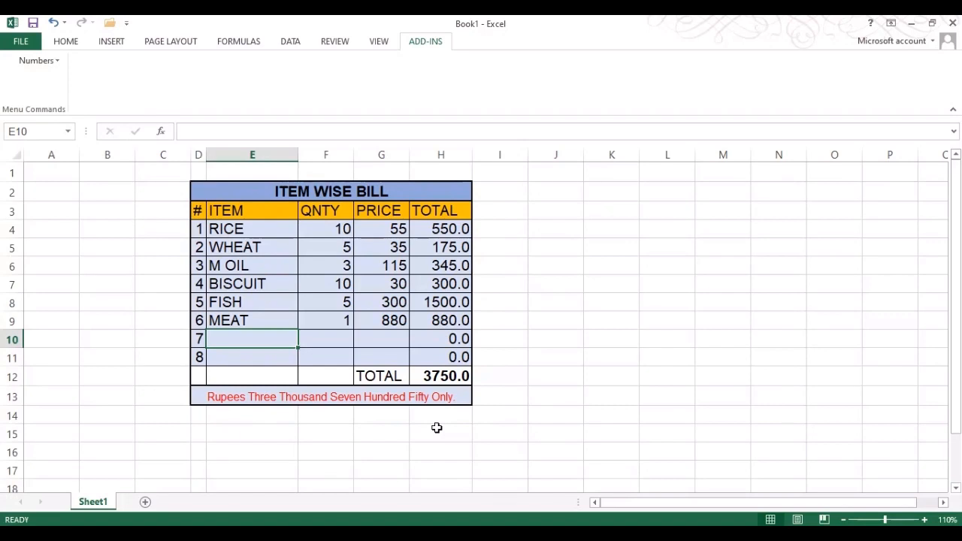
# Enter RICE (SP) with quantity 2 and price 100 as the seventh bill item
pyautogui.write('R')
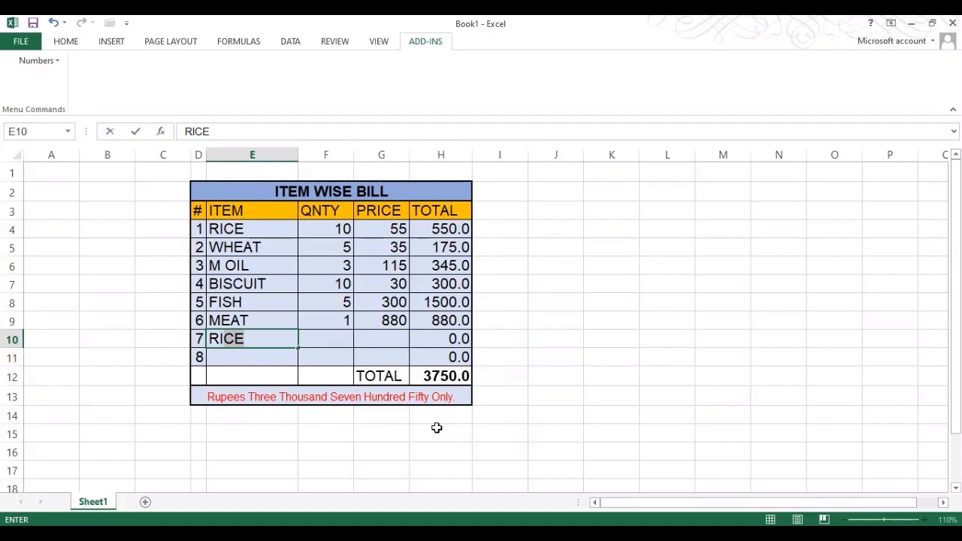
pyautogui.write('ICE (SP')
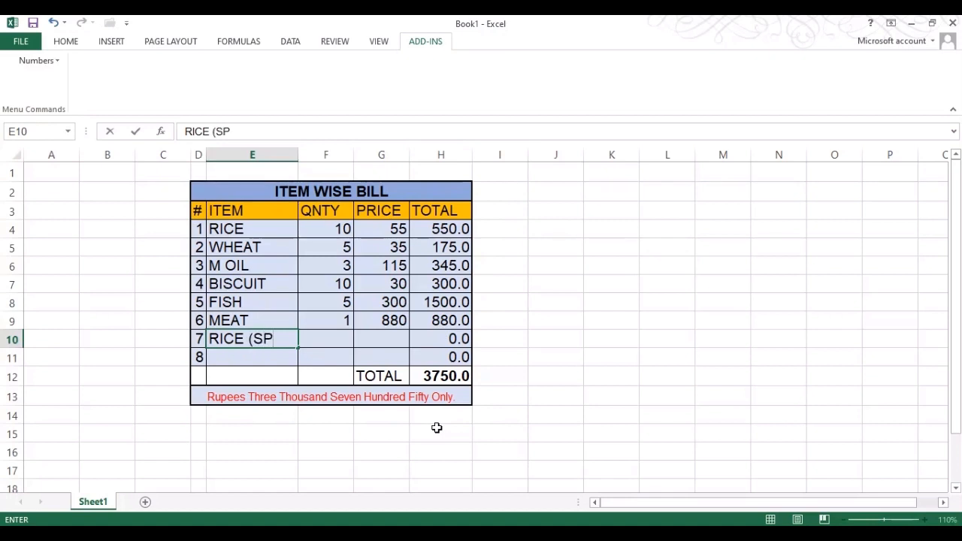
pyautogui.write(')')
pyautogui.press('Tab')
pyautogui.write('2')
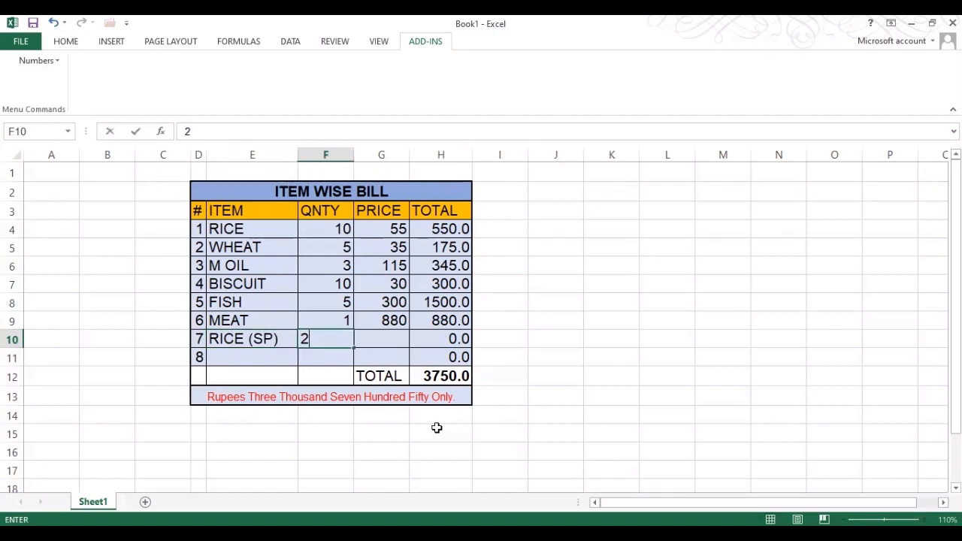
pyautogui.press('Tab')
pyautogui.write('100')
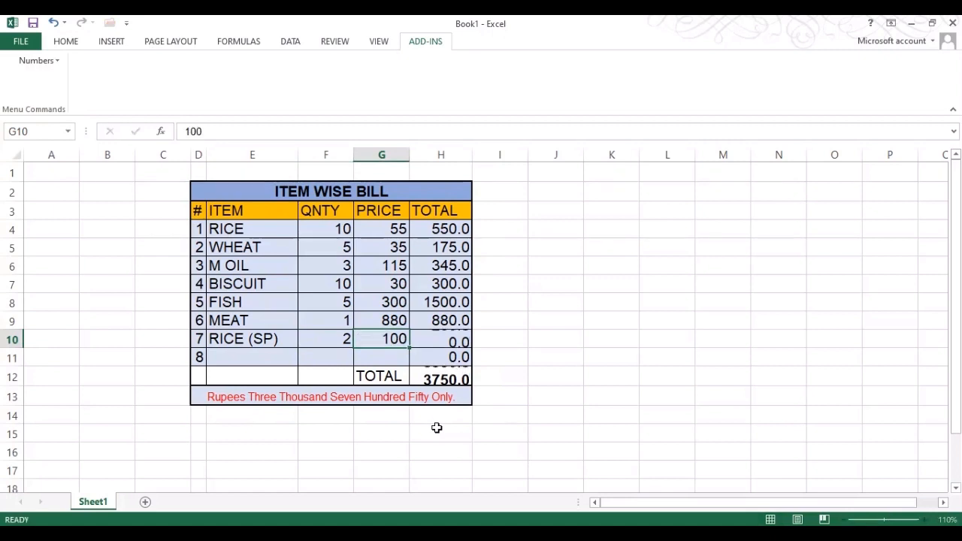
pyautogui.press('Return')
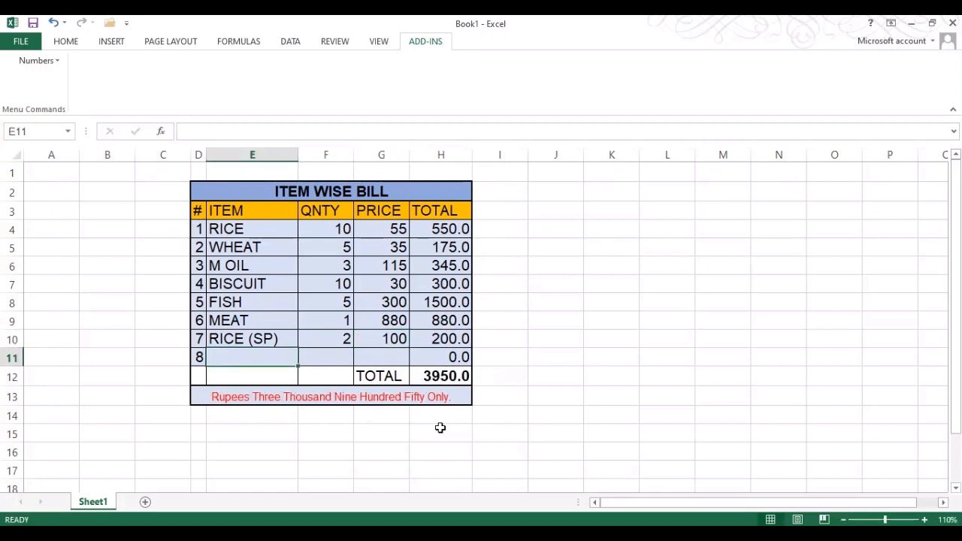
# Sign in with Google on software.informer, download setup (1).exe and show it in its folder
pyautogui.click(288, 399)
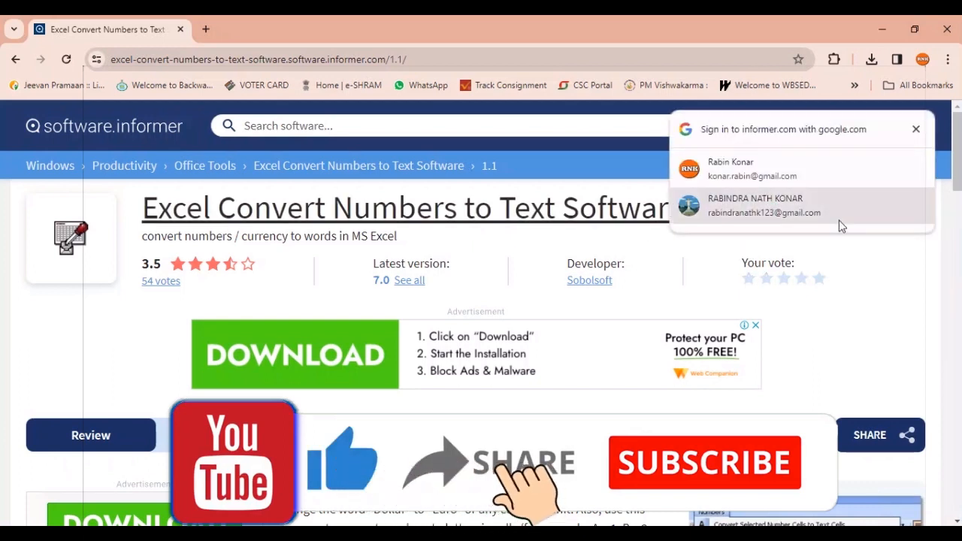
pyautogui.click(837, 171)
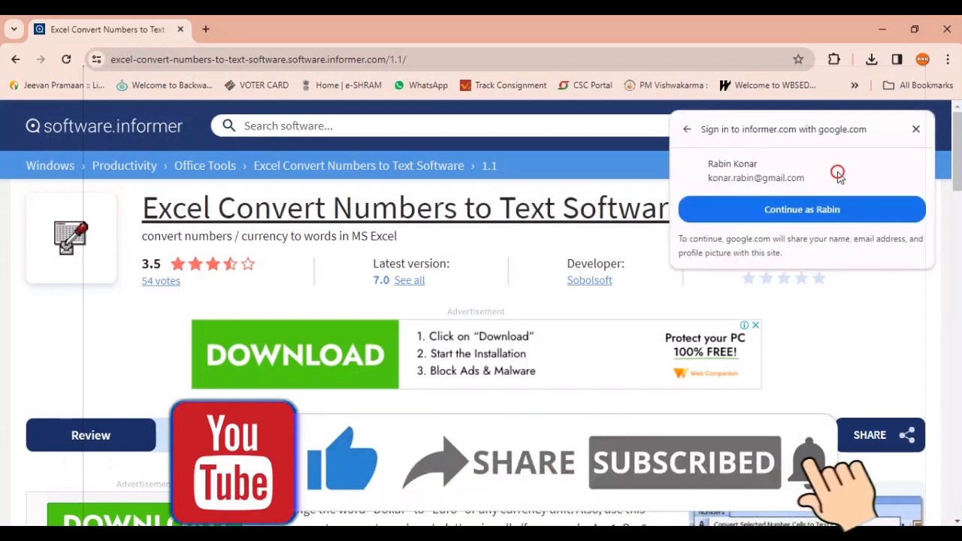
pyautogui.click(833, 211)
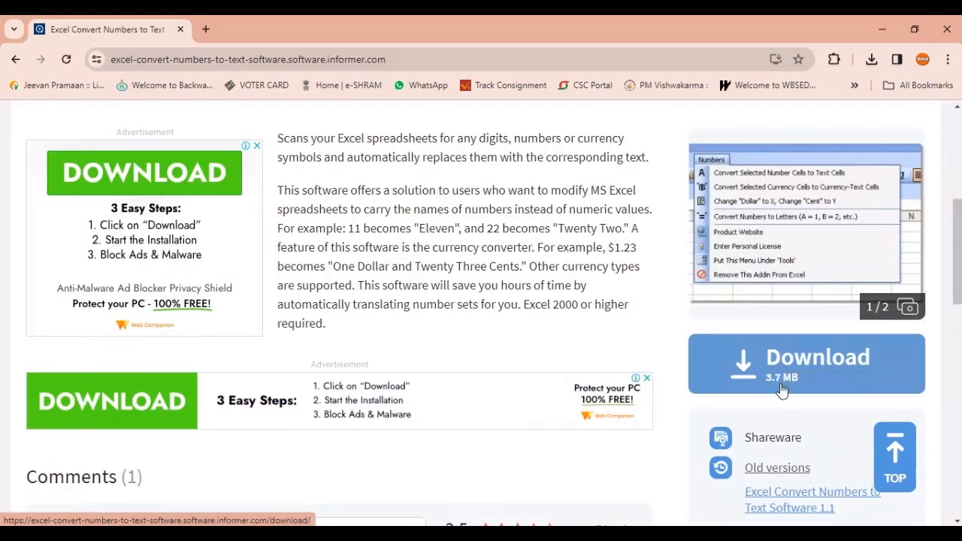
pyautogui.click(786, 357)
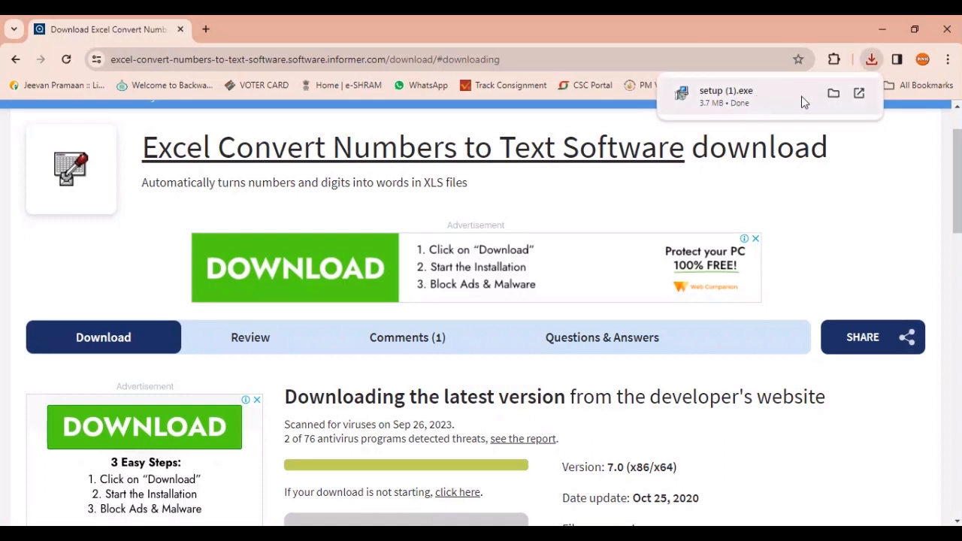
pyautogui.click(833, 93)
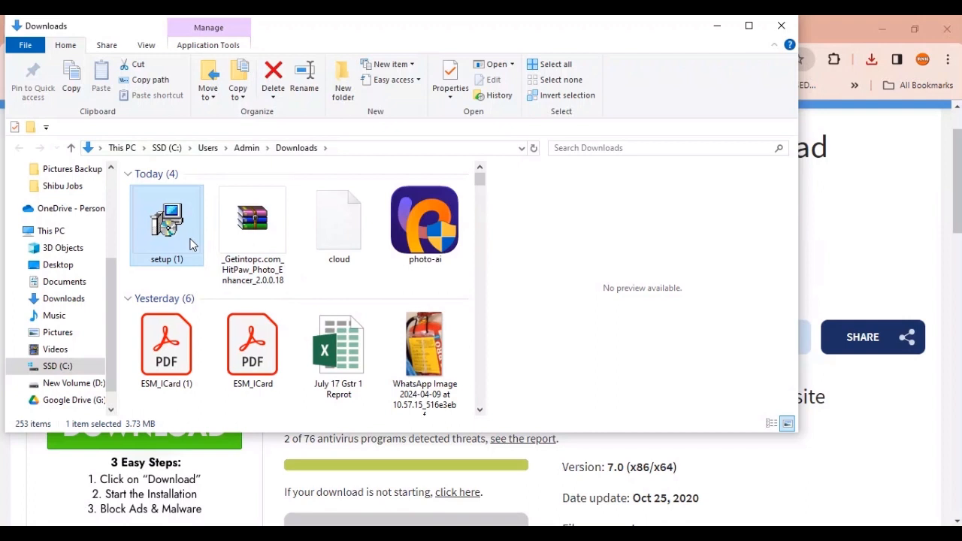
# Run setup (1) and start installing with the default install and Start Menu folders
pyautogui.doubleClick(167, 225)
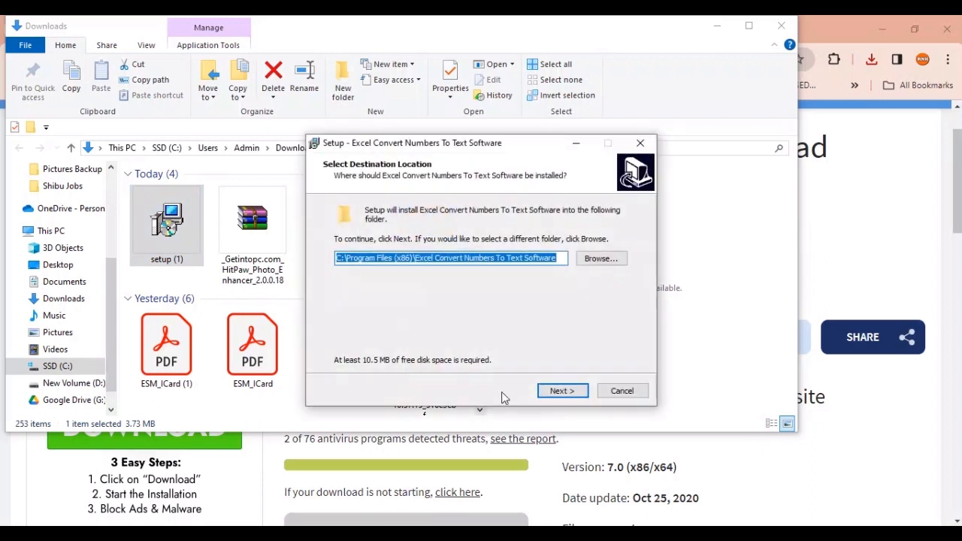
pyautogui.click(786, 27)
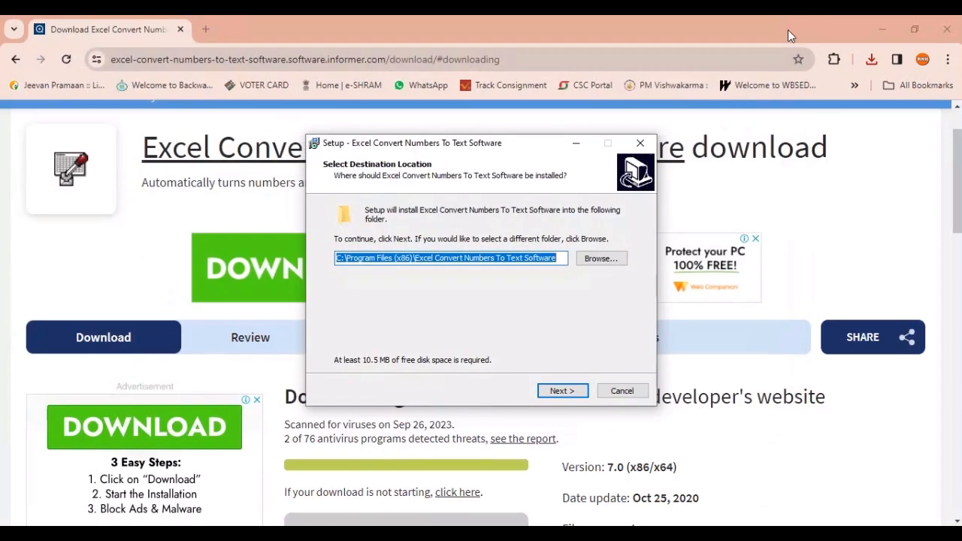
pyautogui.click(947, 28)
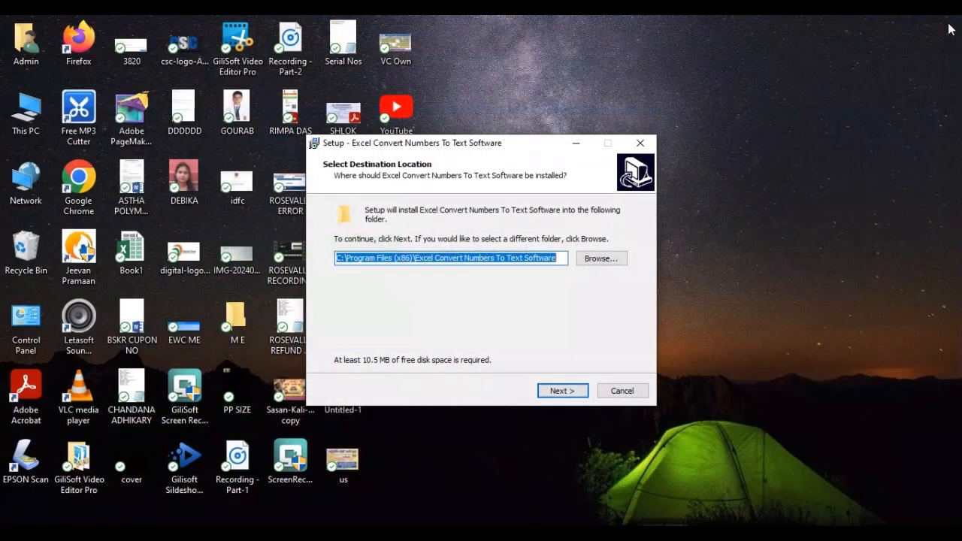
pyautogui.click(564, 393)
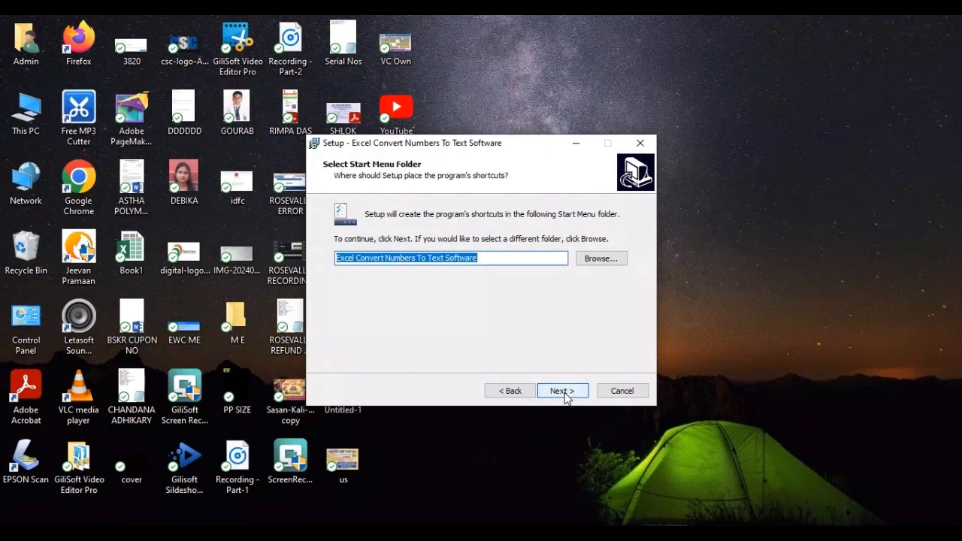
pyautogui.click(560, 391)
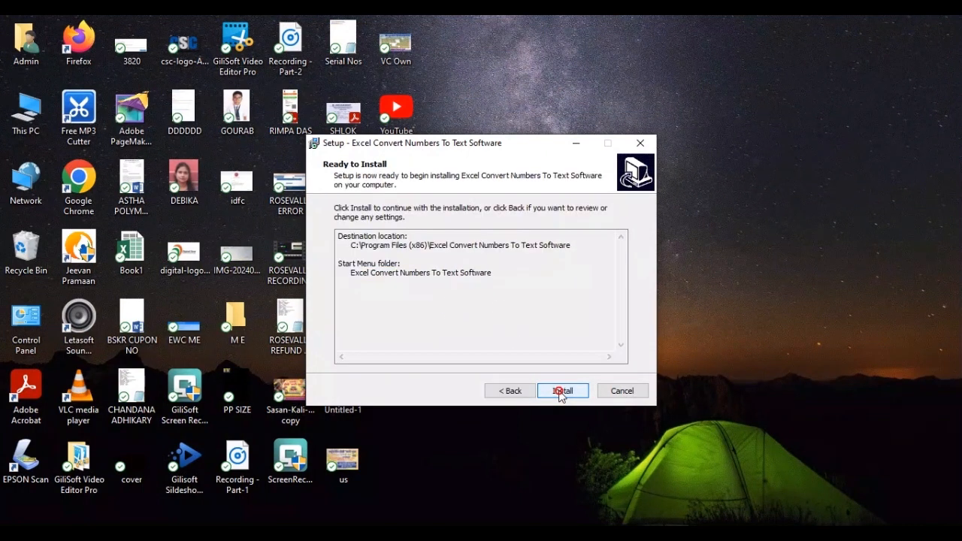
pyautogui.click(560, 392)
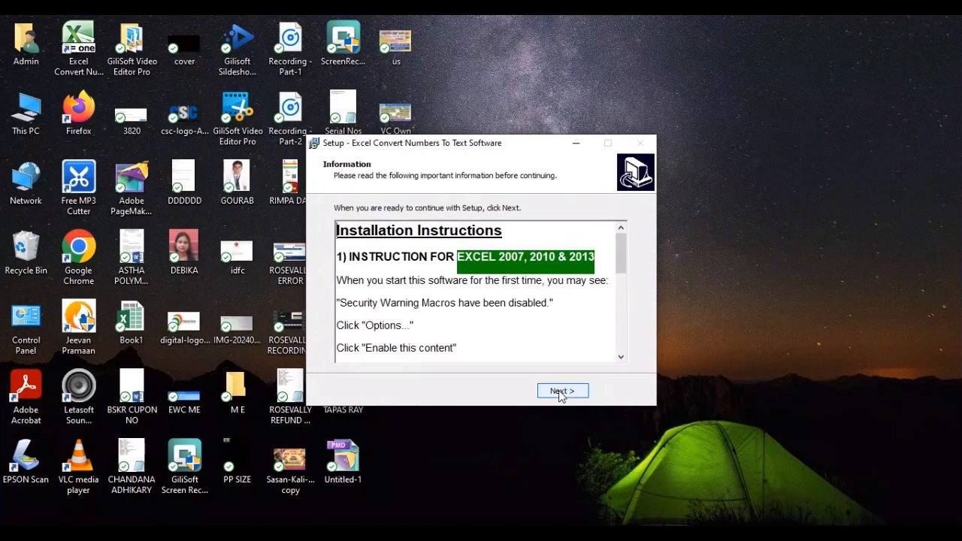
# Finish setup with Launch and Play Demo Video unticked
pyautogui.click(560, 391)
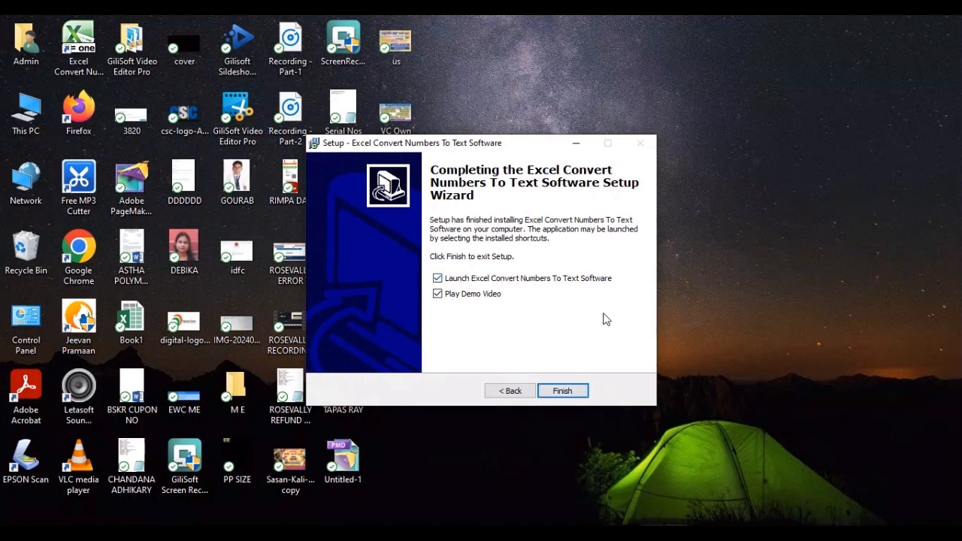
pyautogui.click(438, 278)
pyautogui.click(438, 294)
pyautogui.click(563, 391)
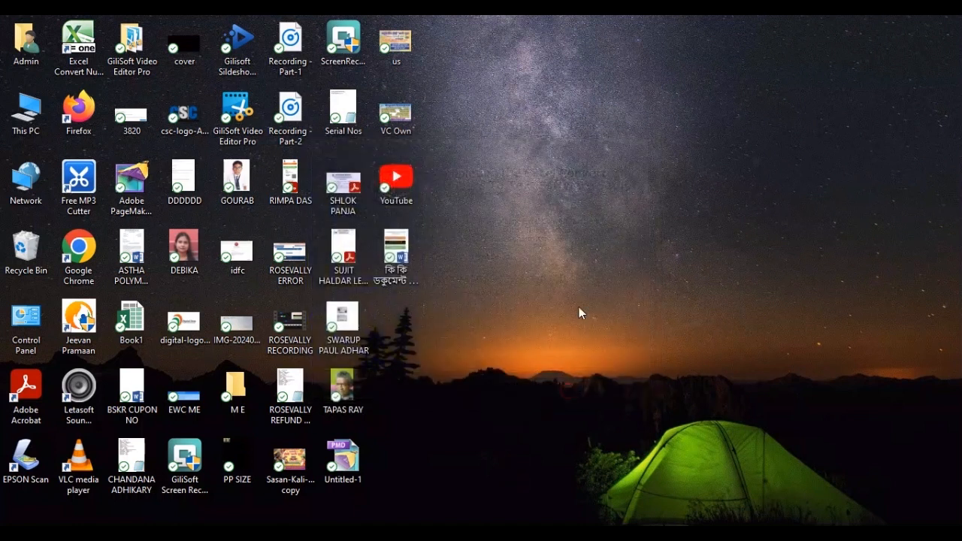
# Refresh the desktop and launch the new Excel Convert Numbers To Text Software shortcut
pyautogui.rightClick(584, 215)
pyautogui.click(617, 256)
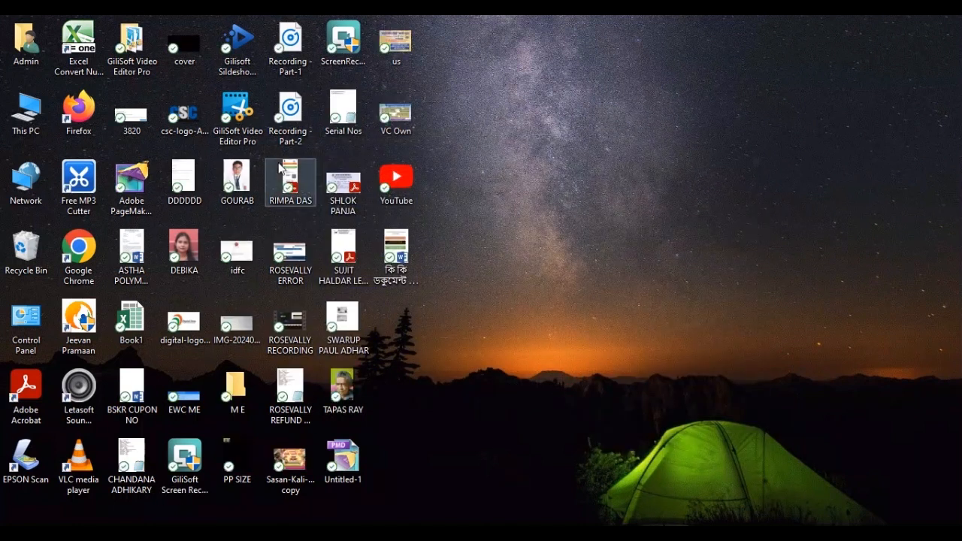
pyautogui.click(79, 45)
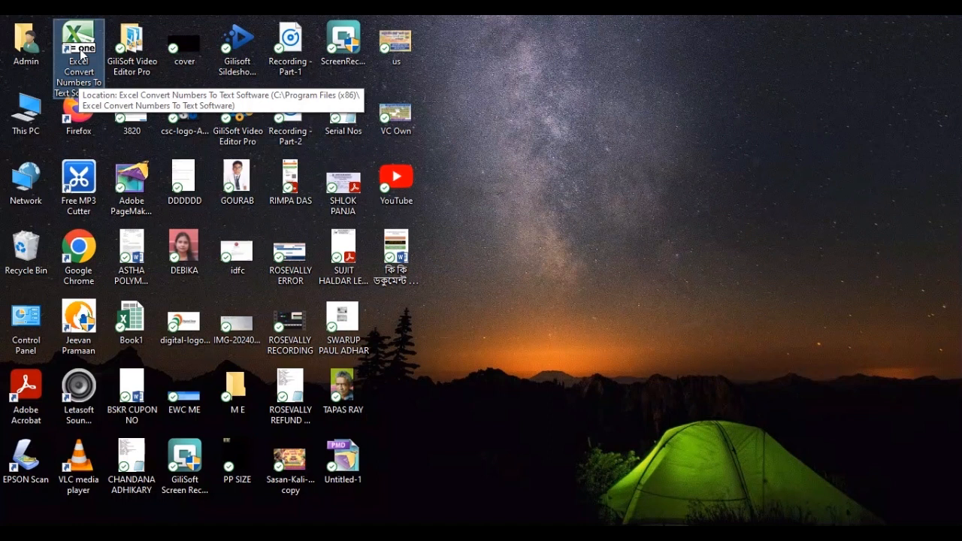
pyautogui.doubleClick(81, 53)
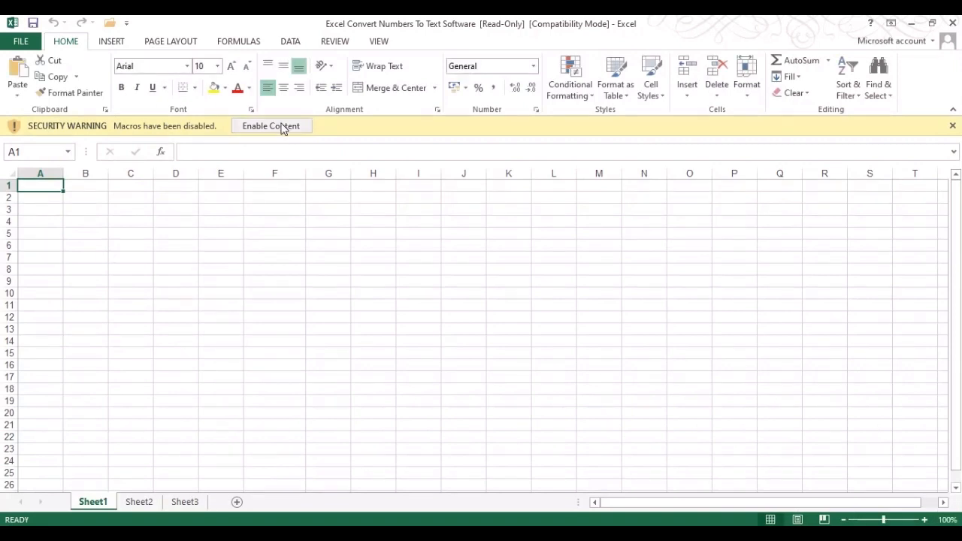
# Enable the workbook's macro content and close the Sobolsoft splash window
pyautogui.click(282, 126)
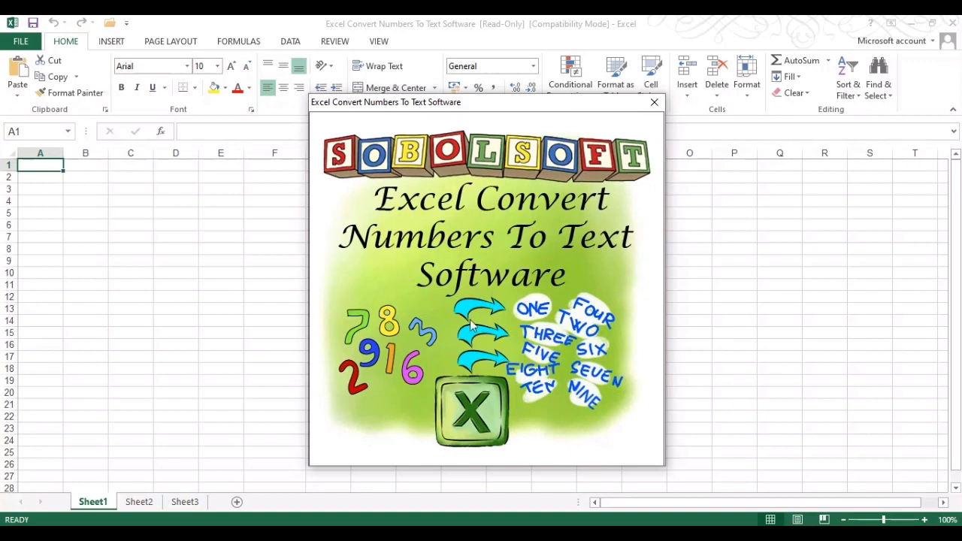
pyautogui.click(654, 101)
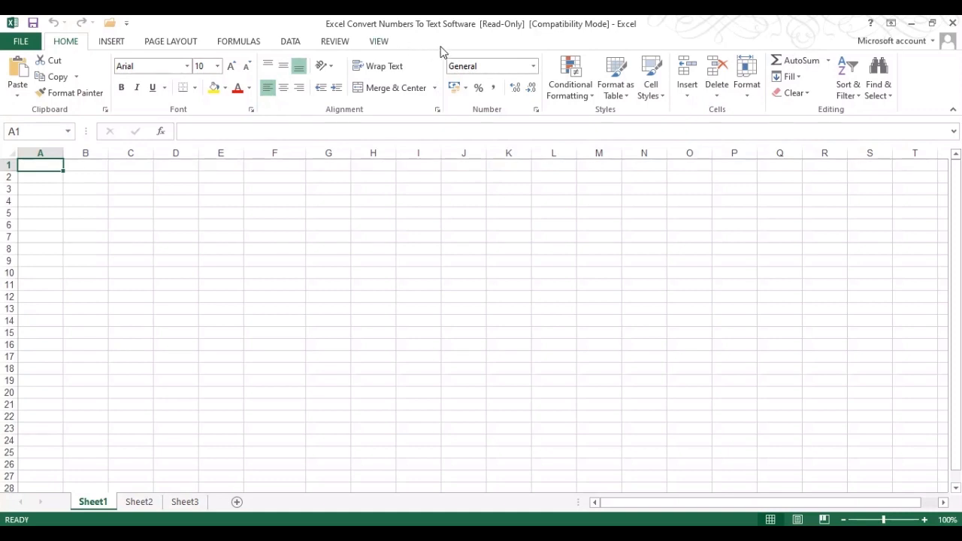
# Tick Add-Ins under Main Tabs in Customize the Ribbon and confirm with OK
pyautogui.rightClick(425, 69)
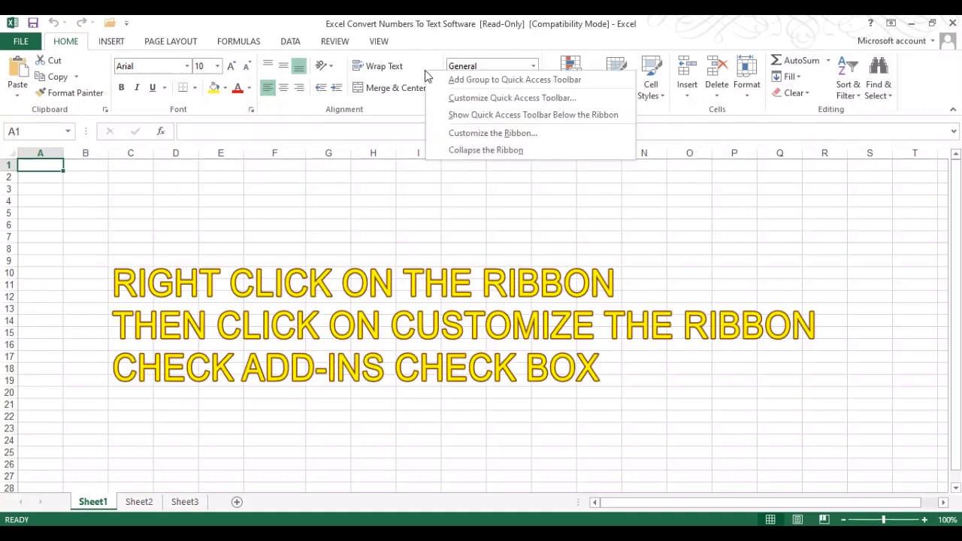
pyautogui.click(495, 136)
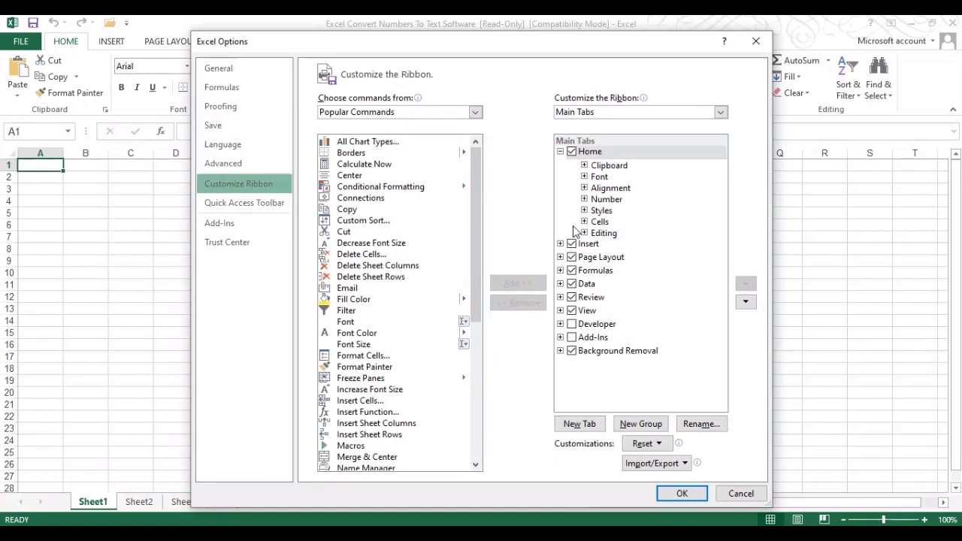
pyautogui.click(571, 338)
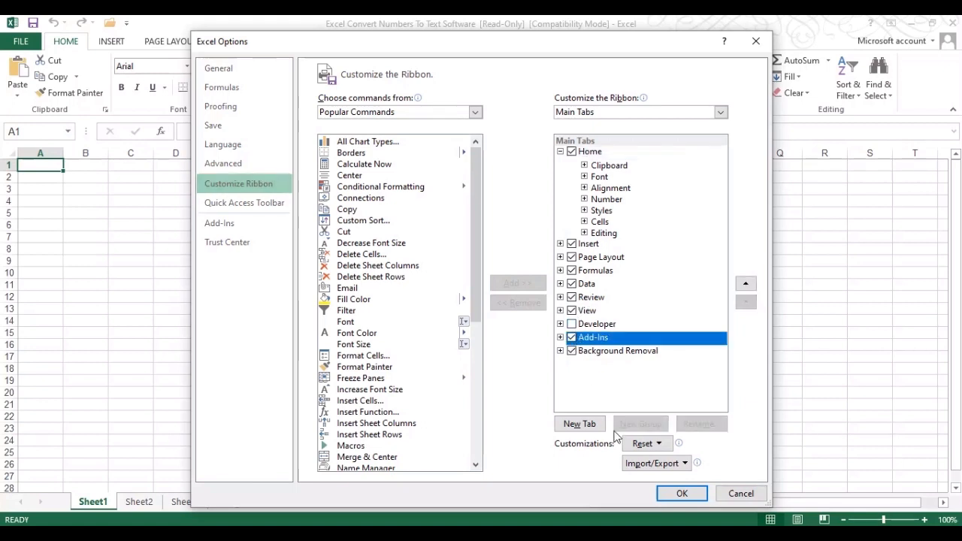
pyautogui.click(682, 494)
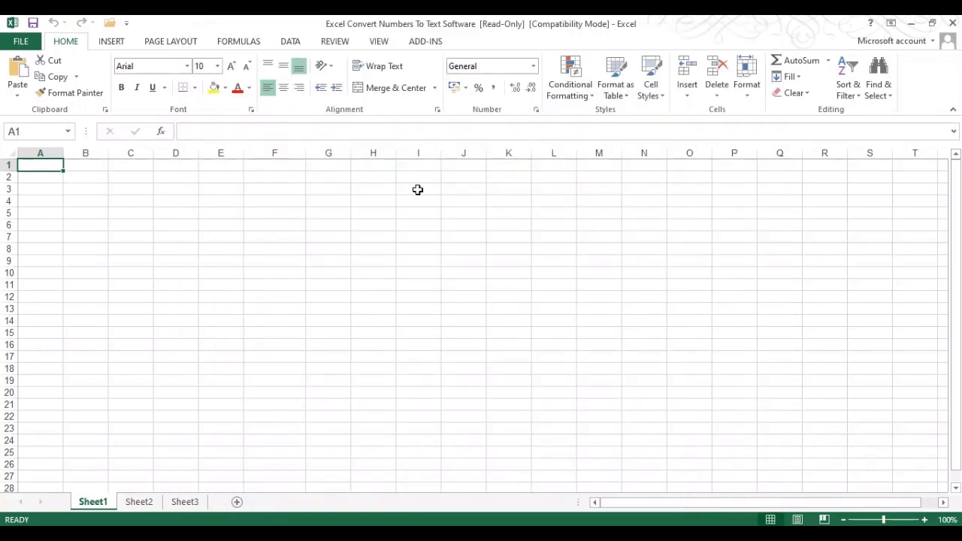
# Run ADD-INS > Numbers > Convert Selected Number Cells To Text and answer Yes to the licence prompt
pyautogui.click(426, 42)
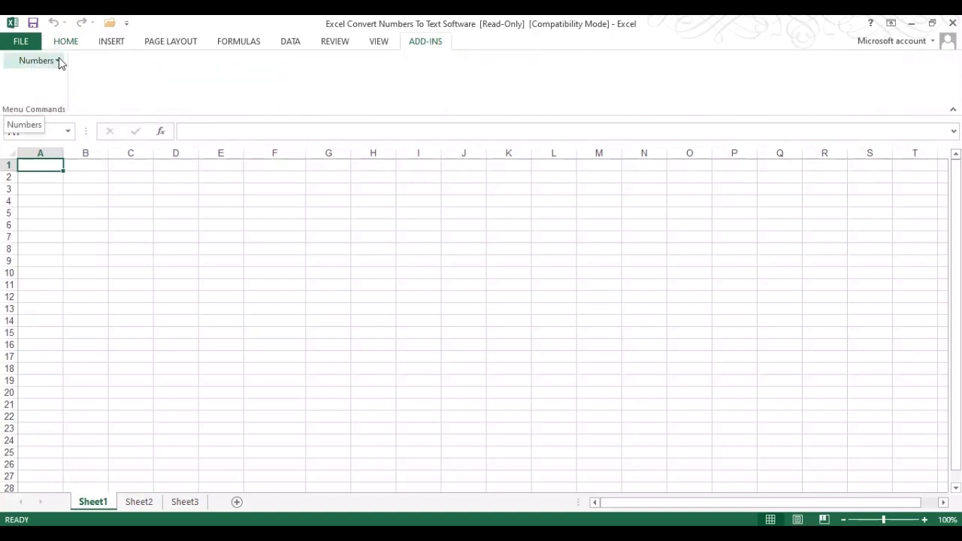
pyautogui.click(79, 44)
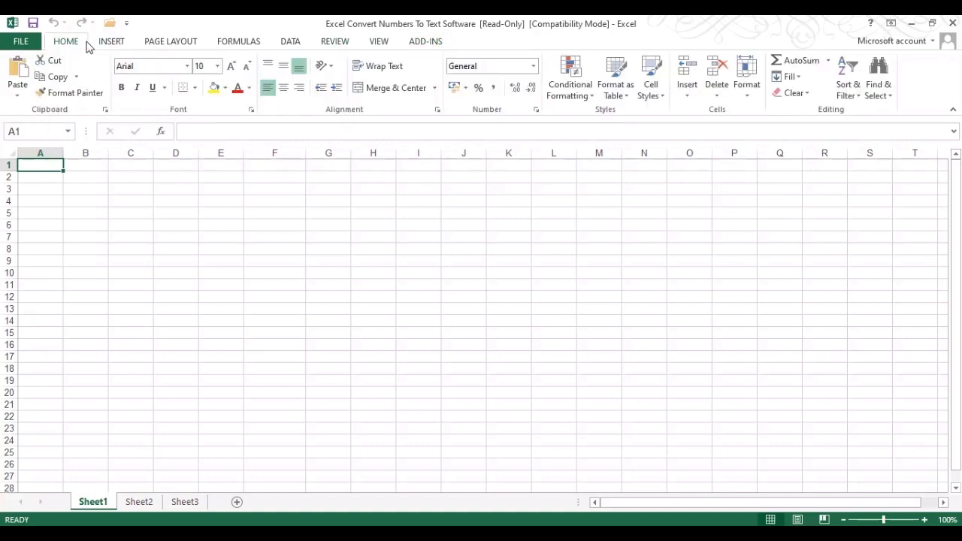
pyautogui.click(430, 42)
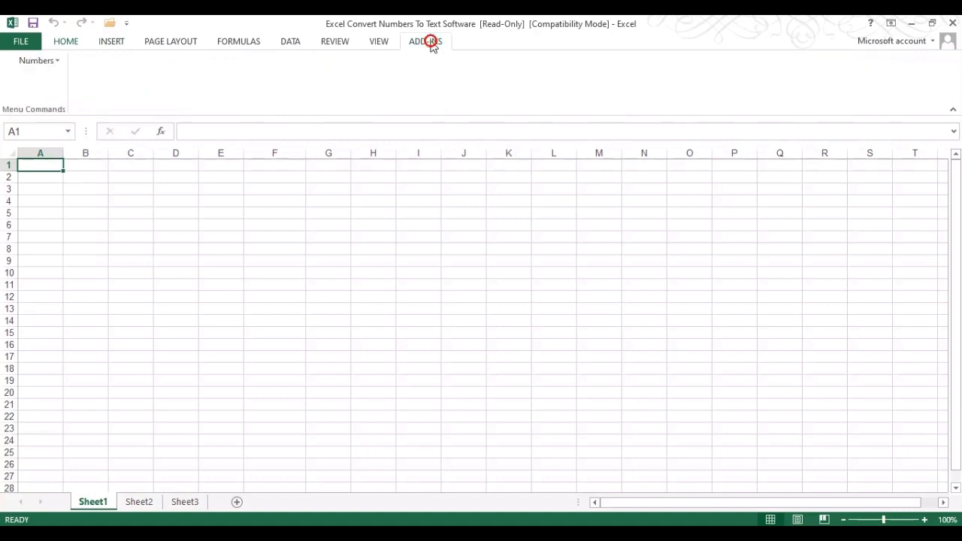
pyautogui.click(58, 63)
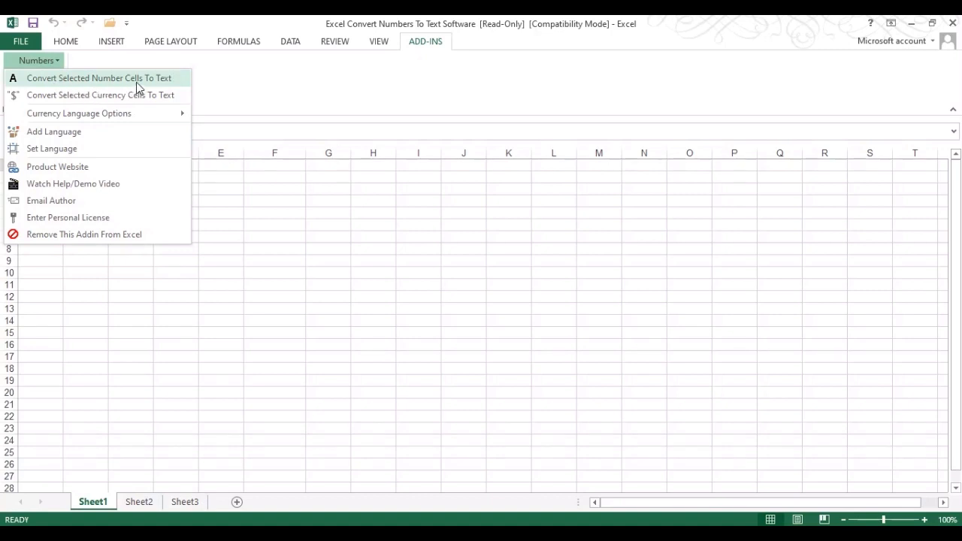
pyautogui.click(99, 87)
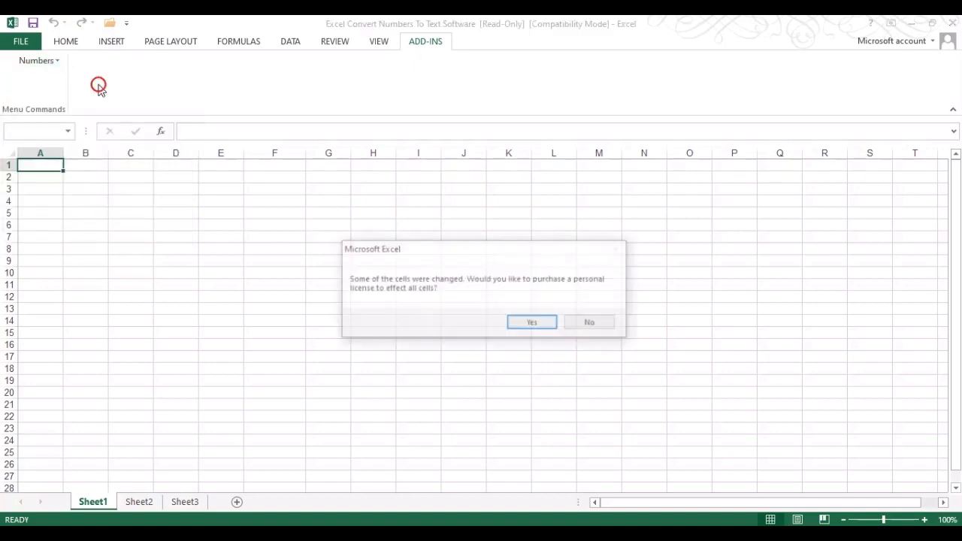
pyautogui.click(555, 325)
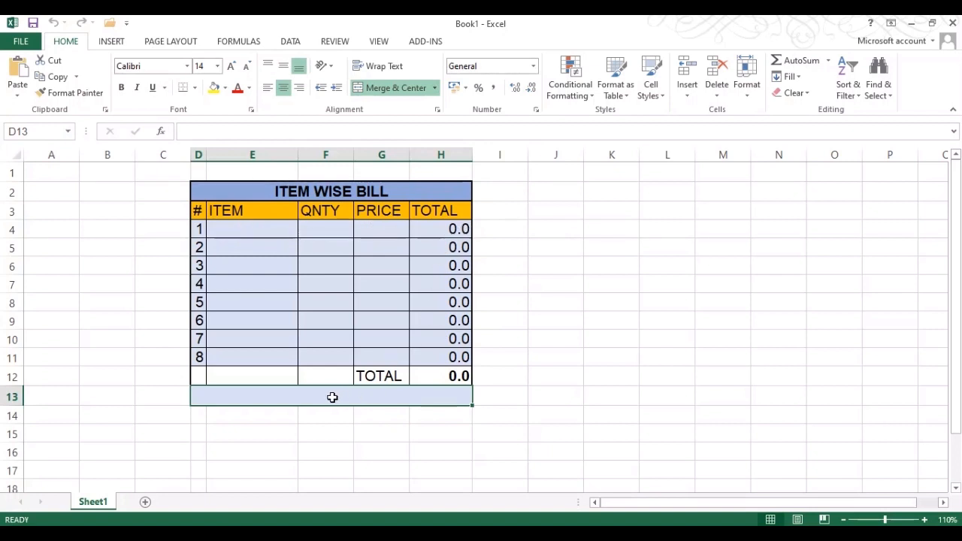
# Enter RICE with quantity 10 and price 55 in the first item row
pyautogui.click(439, 376)
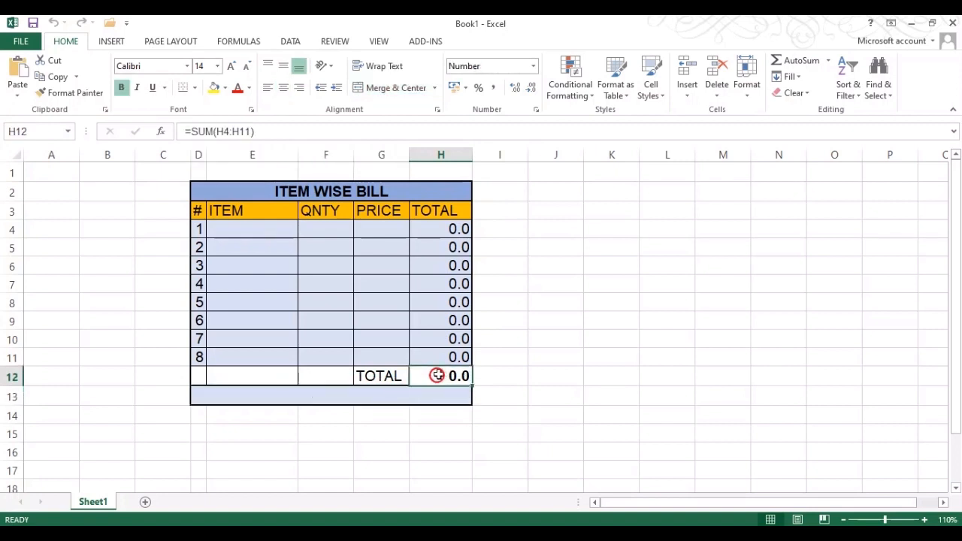
pyautogui.click(331, 397)
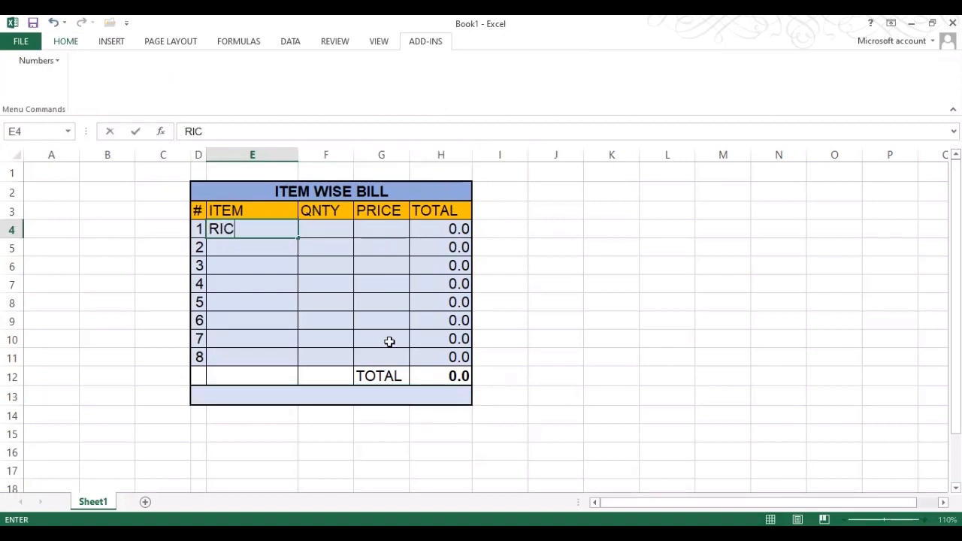
pyautogui.write('E')
pyautogui.press('Tab')
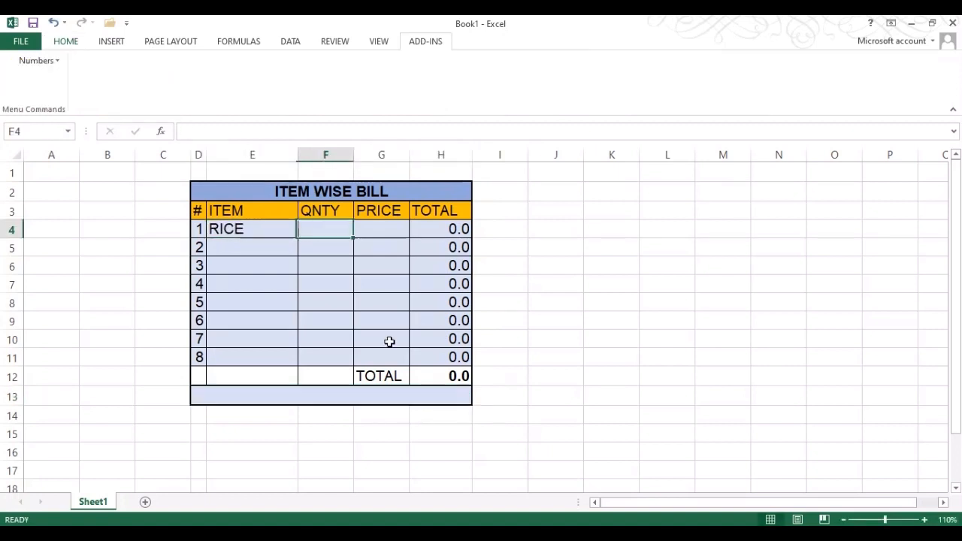
pyautogui.write('10')
pyautogui.press('Tab')
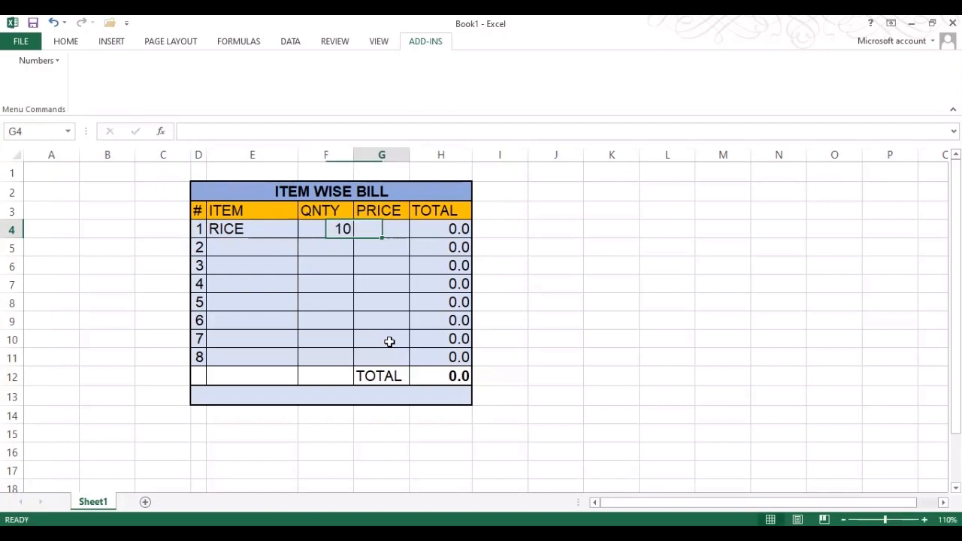
pyautogui.write('55')
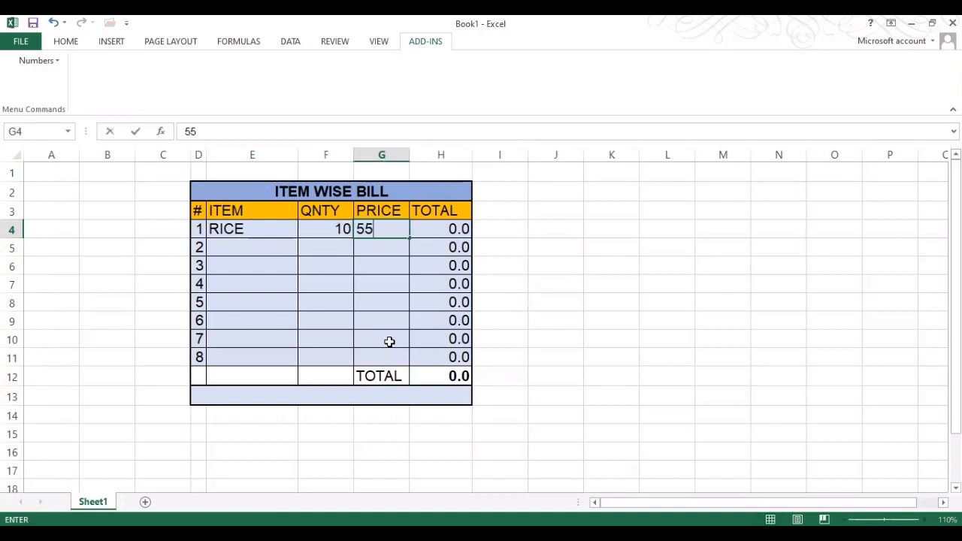
pyautogui.press('Return')
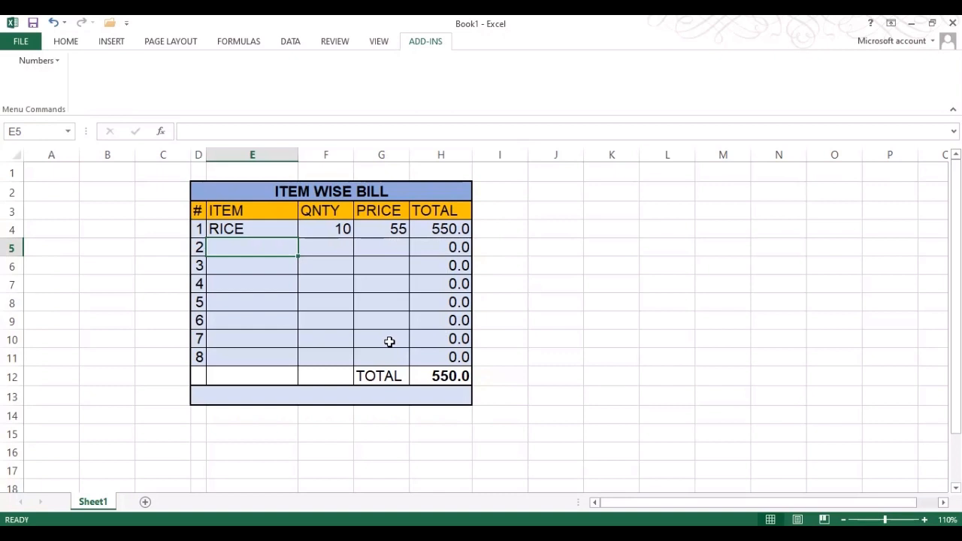
# Add WHEAT with quantity 5 and price 35
pyautogui.write('WHEAT')
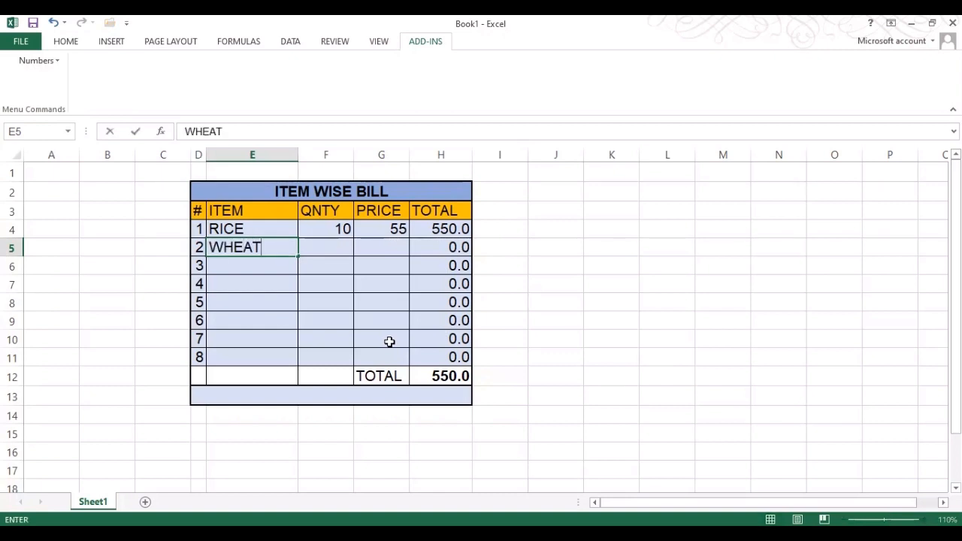
pyautogui.press('Tab')
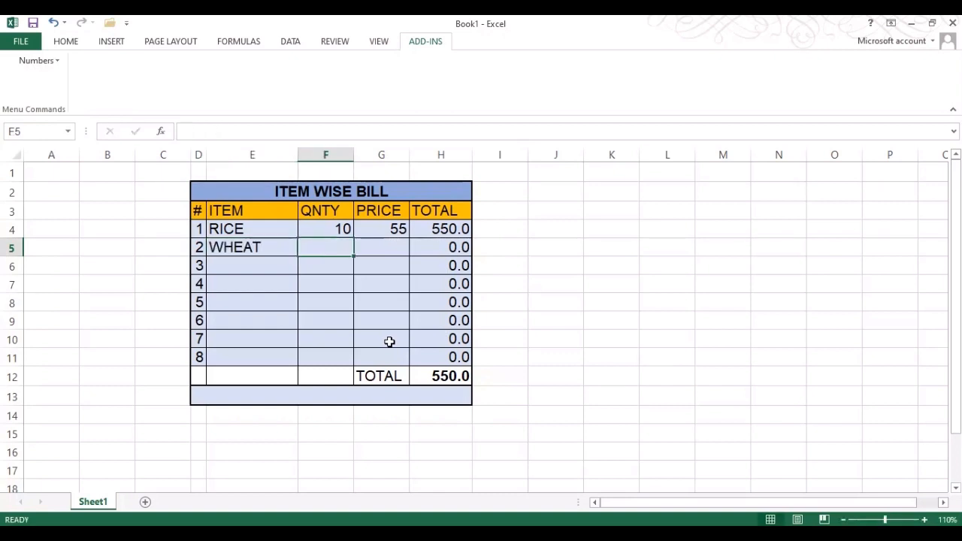
pyautogui.write('5')
pyautogui.press('Tab')
pyautogui.write('3')
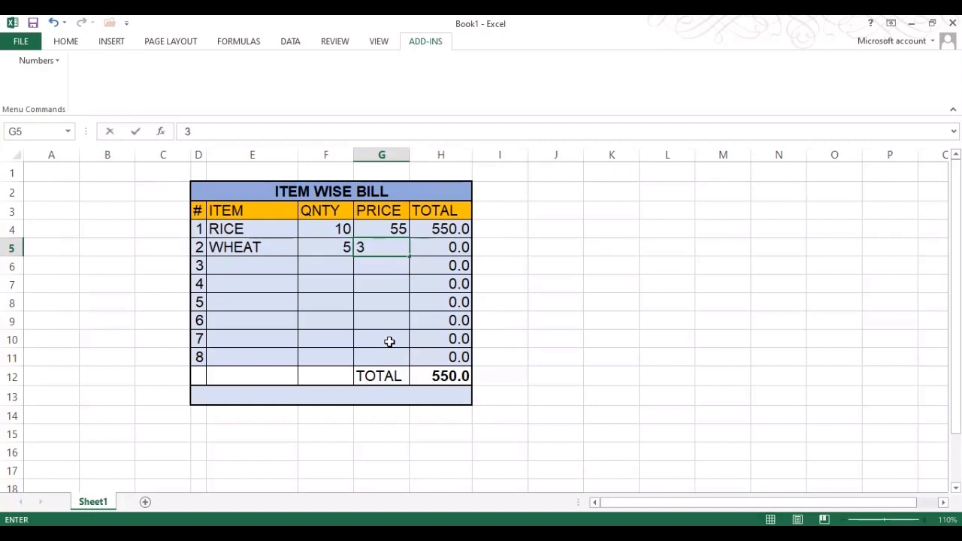
pyautogui.write('5')
pyautogui.press('Return')
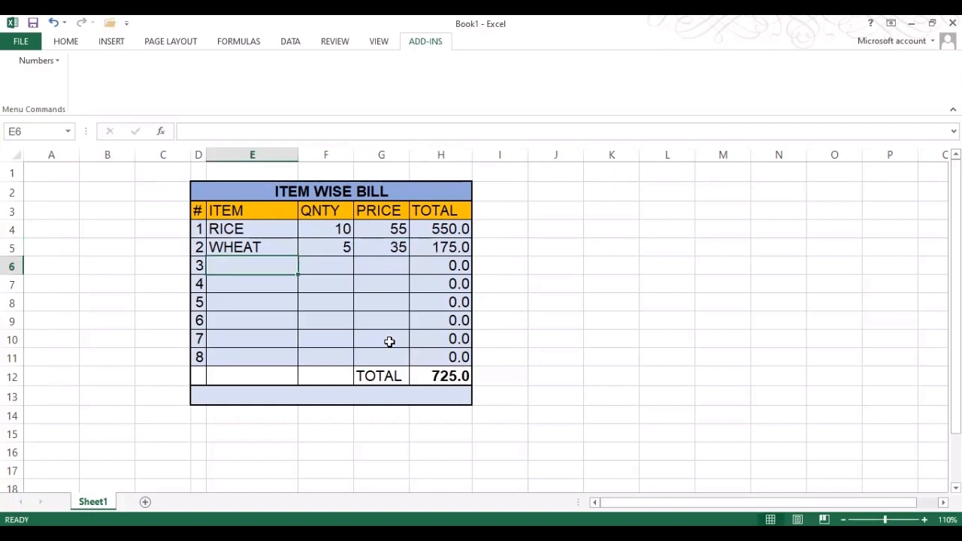
# Add M. OIL with quantity 3 and price 115, then check the SUM in H12
pyautogui.write('M')
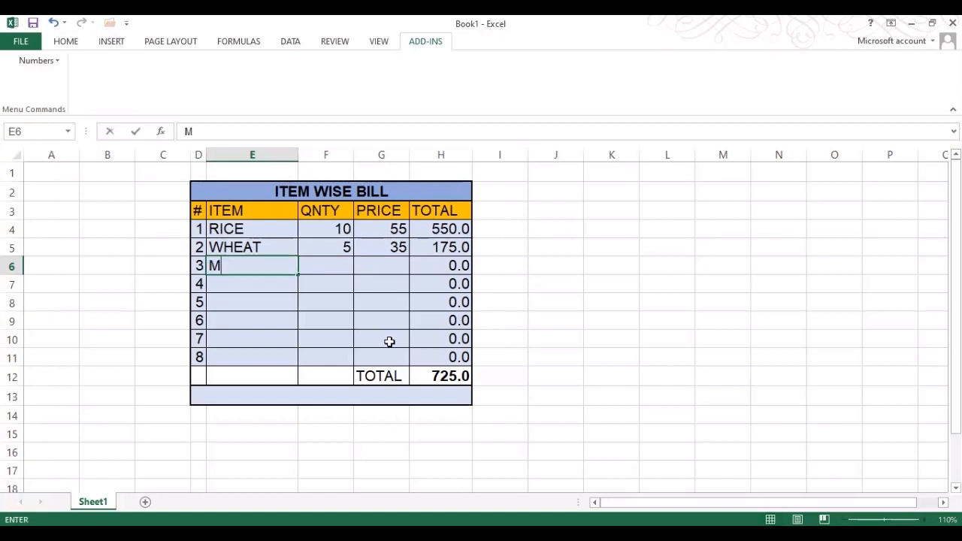
pyautogui.write('. OIL')
pyautogui.press('Tab')
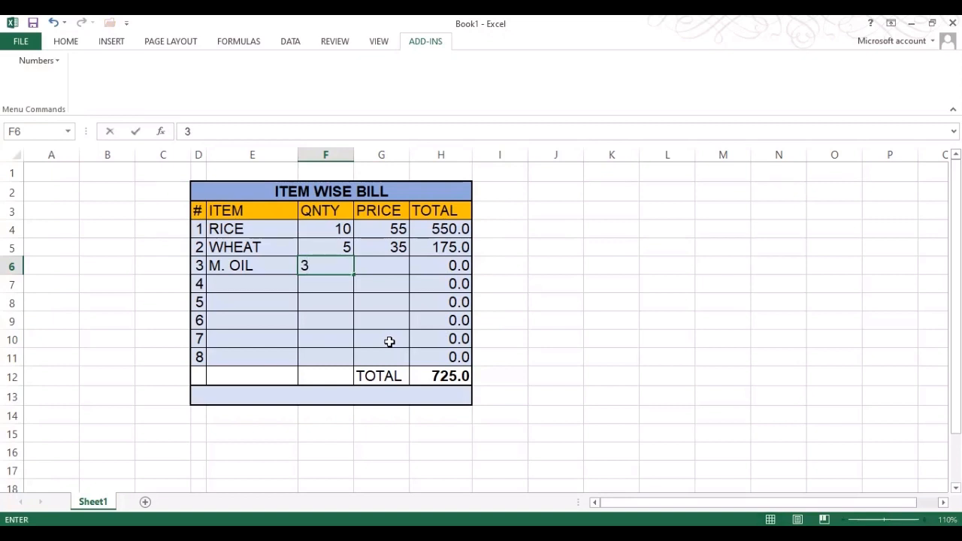
pyautogui.press('Tab')
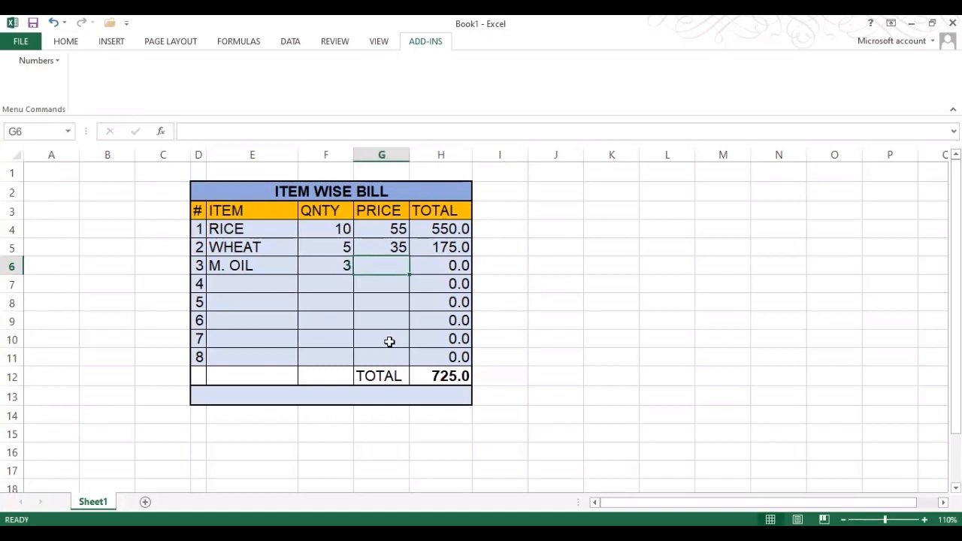
pyautogui.write('11')
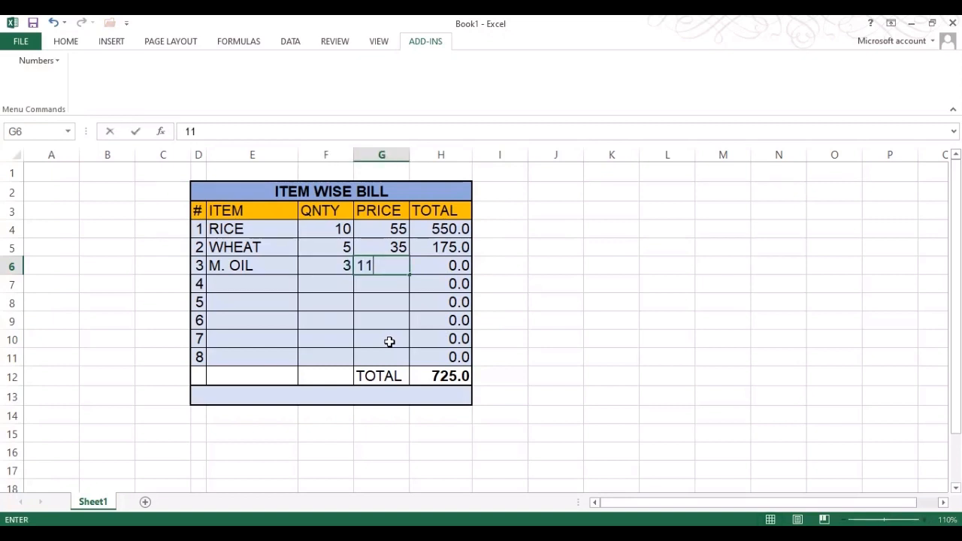
pyautogui.write('5')
pyautogui.press('Return')
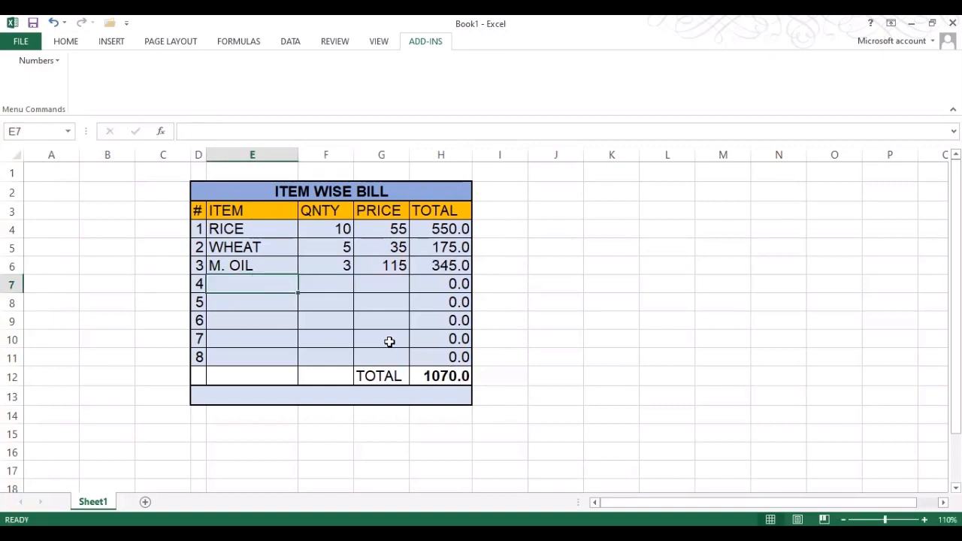
pyautogui.click(439, 376)
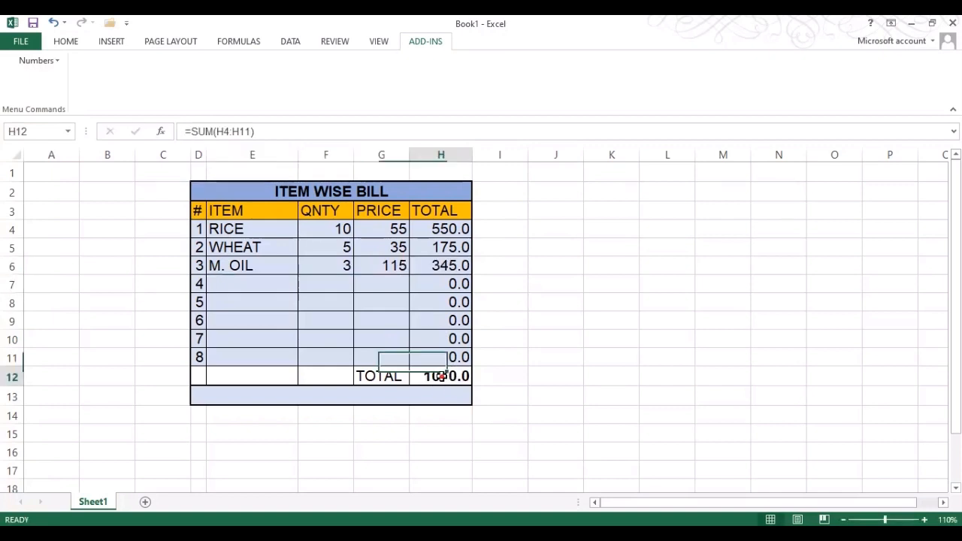
pyautogui.click(345, 395)
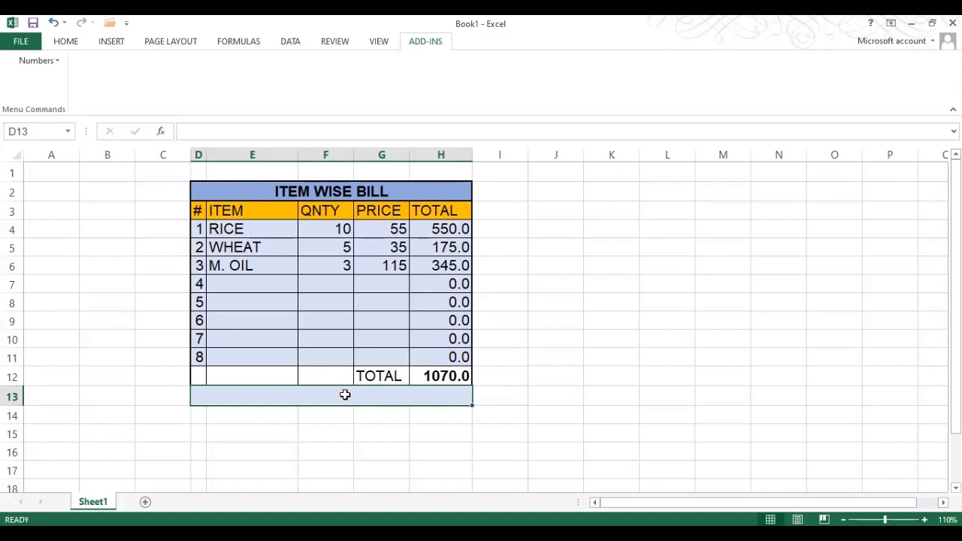
# Enter =SpellNumberNotMonitary(H12) in merged cell D13 to spell the 1070.0 total
pyautogui.click(430, 45)
pyautogui.click(292, 393)
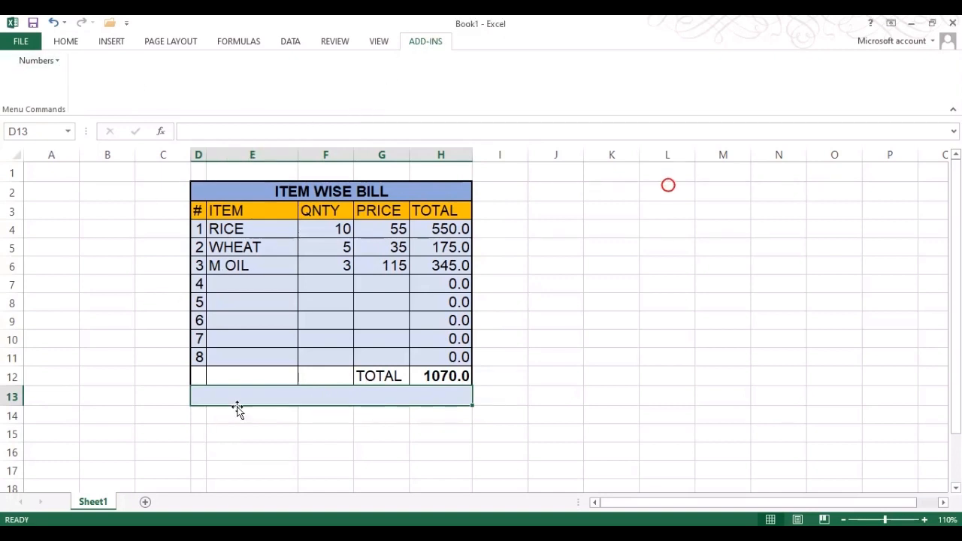
pyautogui.click(240, 399)
pyautogui.doubleClick(239, 398)
pyautogui.write('=SPELL')
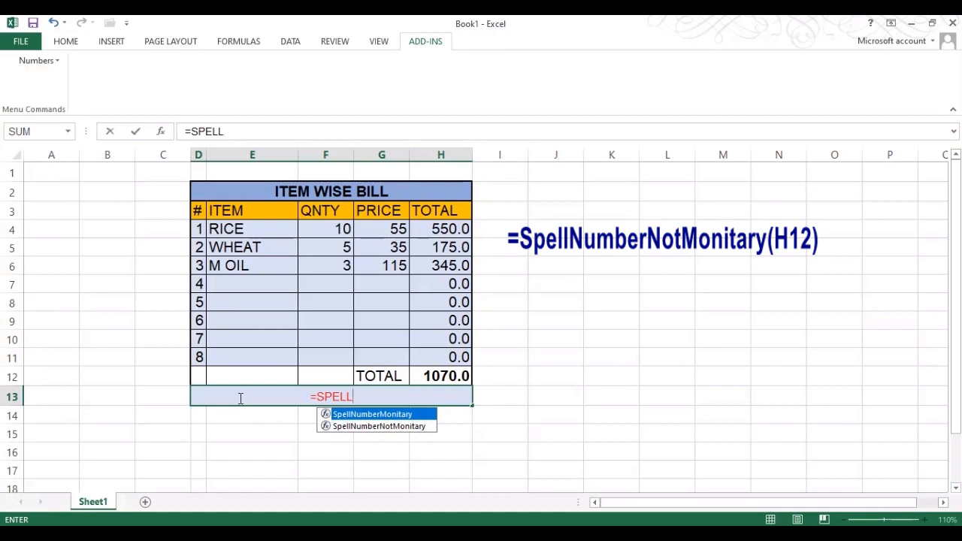
pyautogui.click(374, 426)
pyautogui.doubleClick(374, 427)
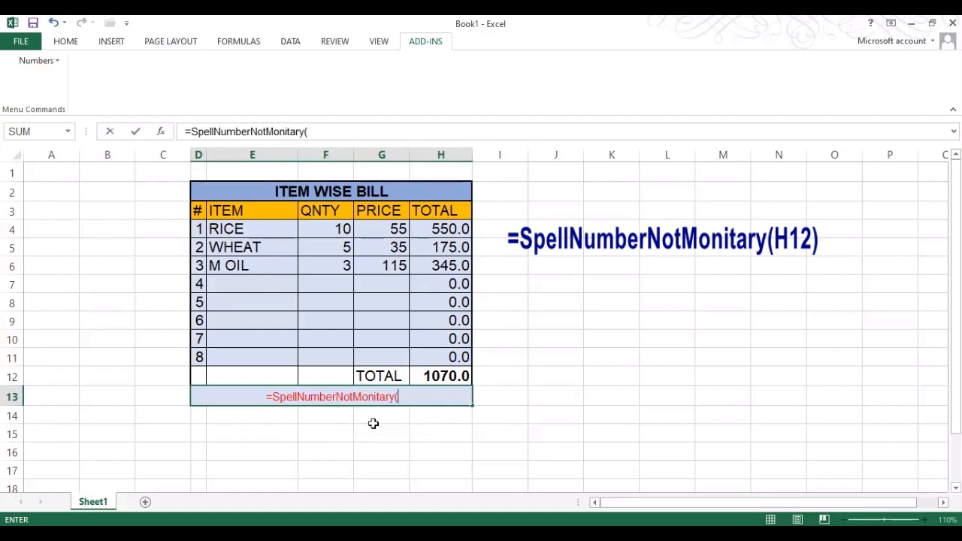
pyautogui.click(445, 376)
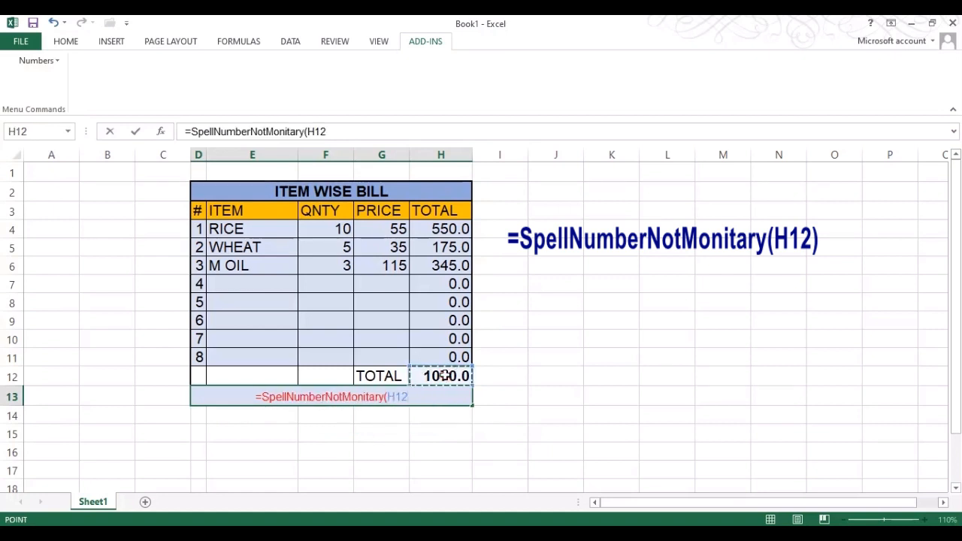
pyautogui.write(')')
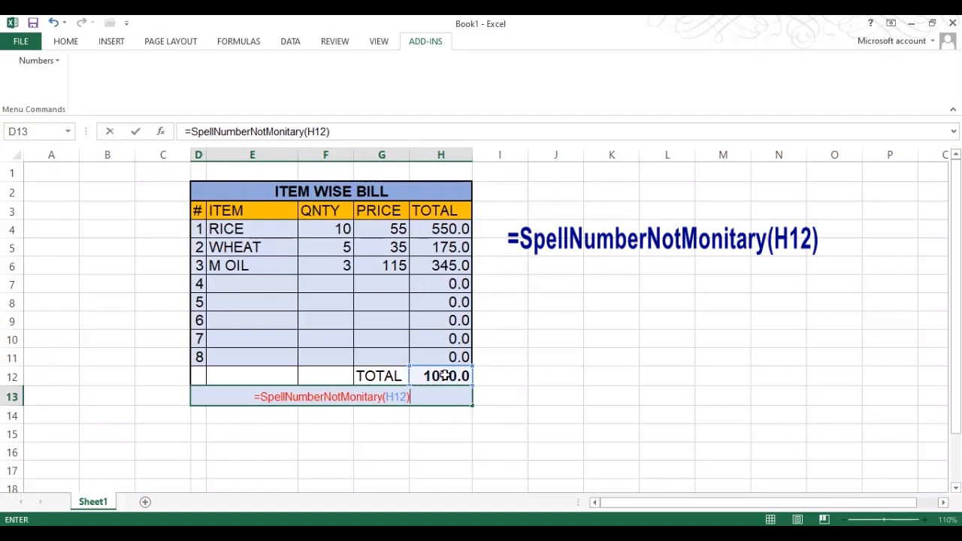
pyautogui.press('Return')
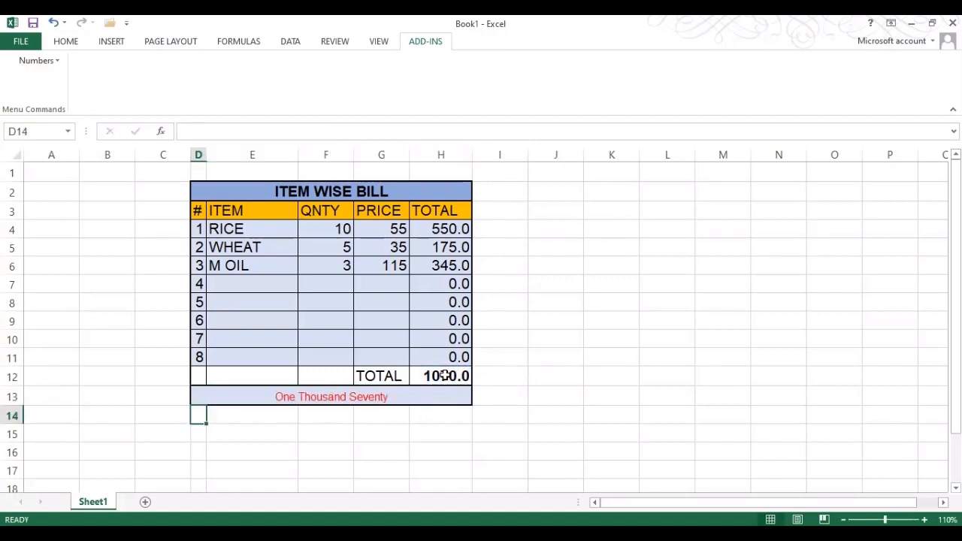
# Add BISCUIT with quantity 10 and price 30 in row E7
pyautogui.click(413, 397)
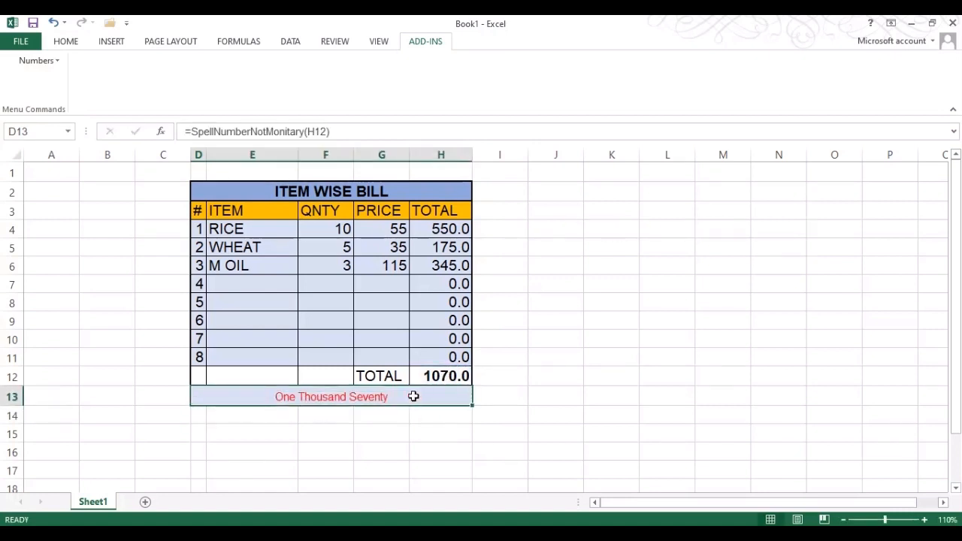
pyautogui.click(233, 280)
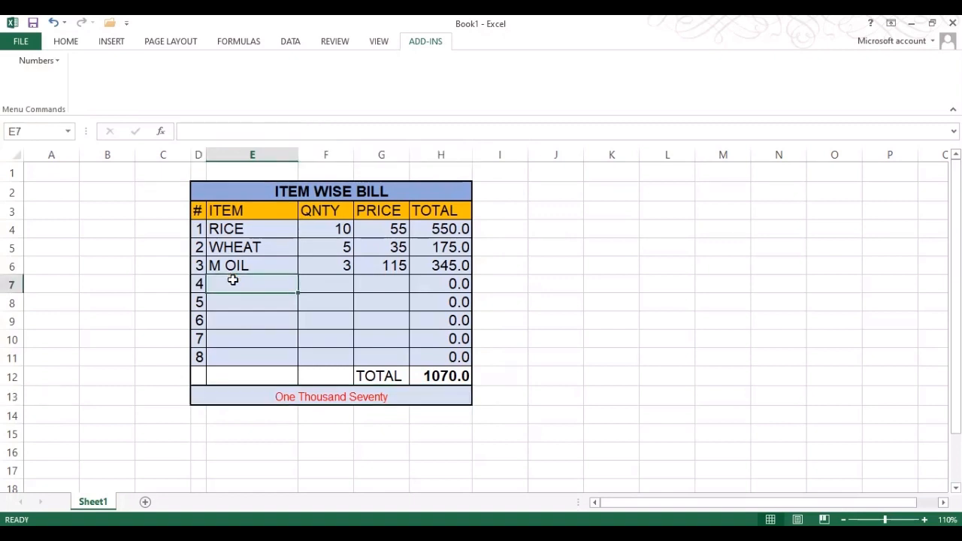
pyautogui.write('BISCUIT')
pyautogui.press('Tab')
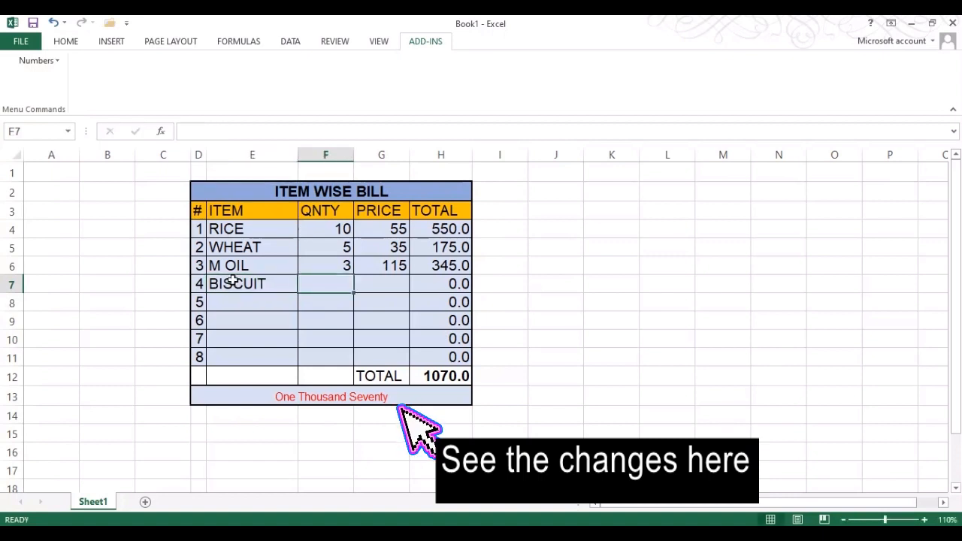
pyautogui.write('10')
pyautogui.press('Tab')
pyautogui.write('30')
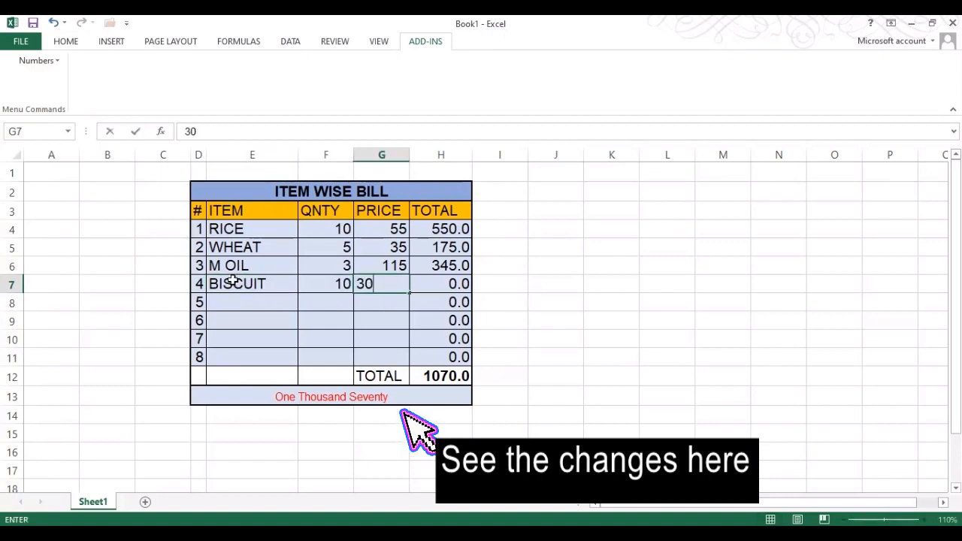
pyautogui.press('Return')
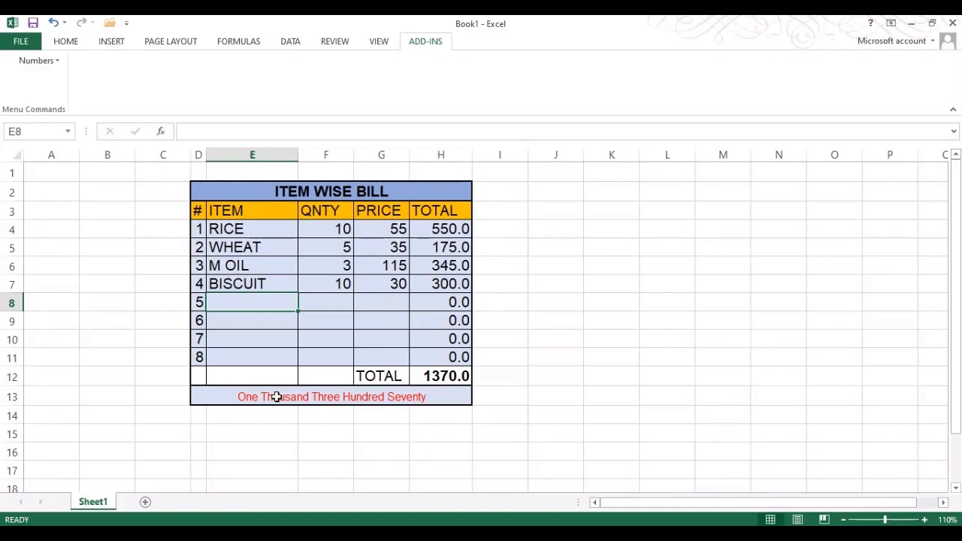
# Add FISH with quantity 5 and price 300, then select the worded total in D13
pyautogui.write('FISH')
pyautogui.press('Tab')
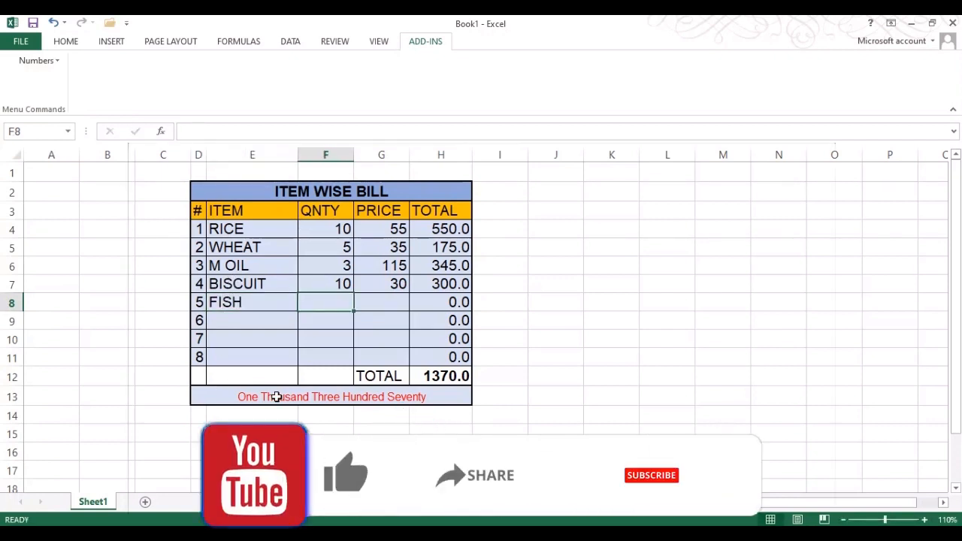
pyautogui.write('5')
pyautogui.press('Tab')
pyautogui.write('300')
pyautogui.press('Return')
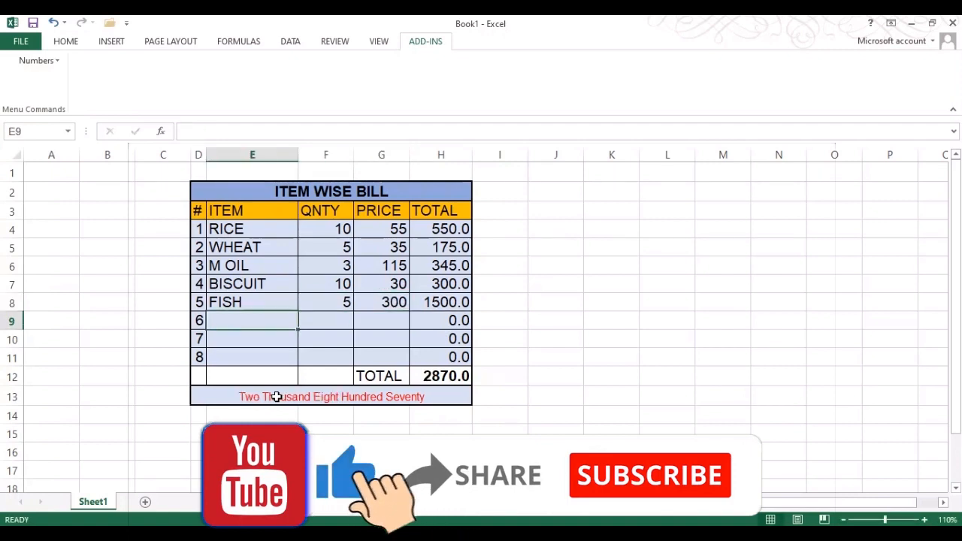
pyautogui.click(344, 400)
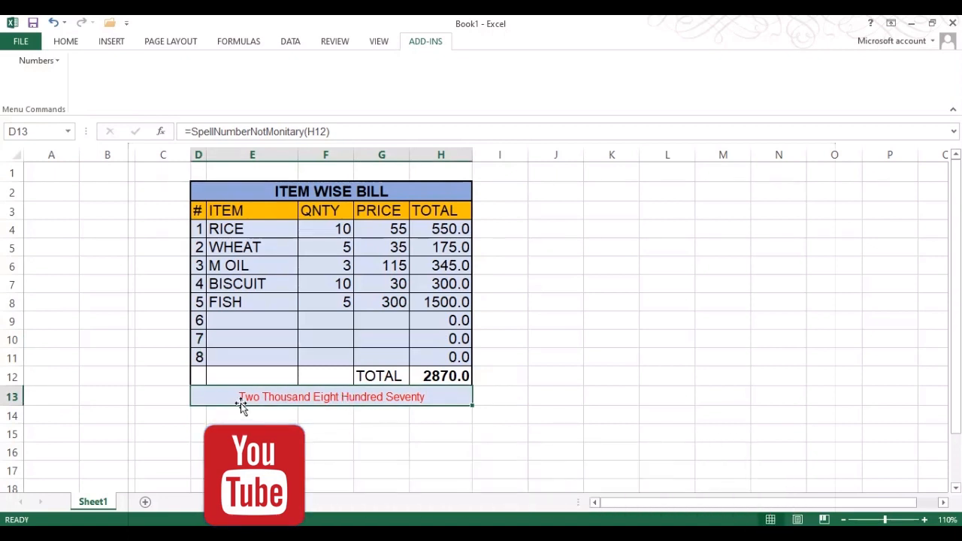
# Change D13's formula to ="Rupees" & " " & SpellNumberNotMonitary(H12) & " " & "Only."
pyautogui.click(192, 132)
pyautogui.write('"Rupees"')
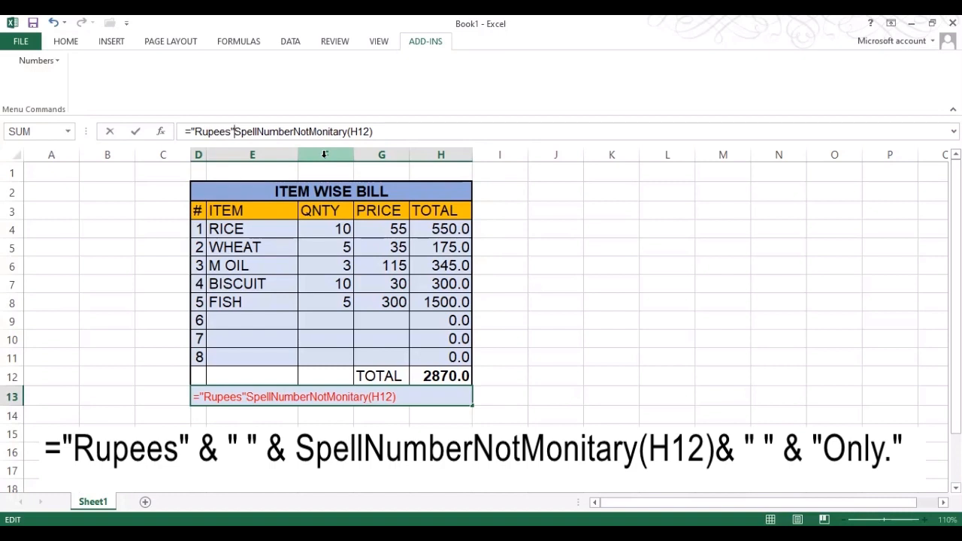
pyautogui.write(' &')
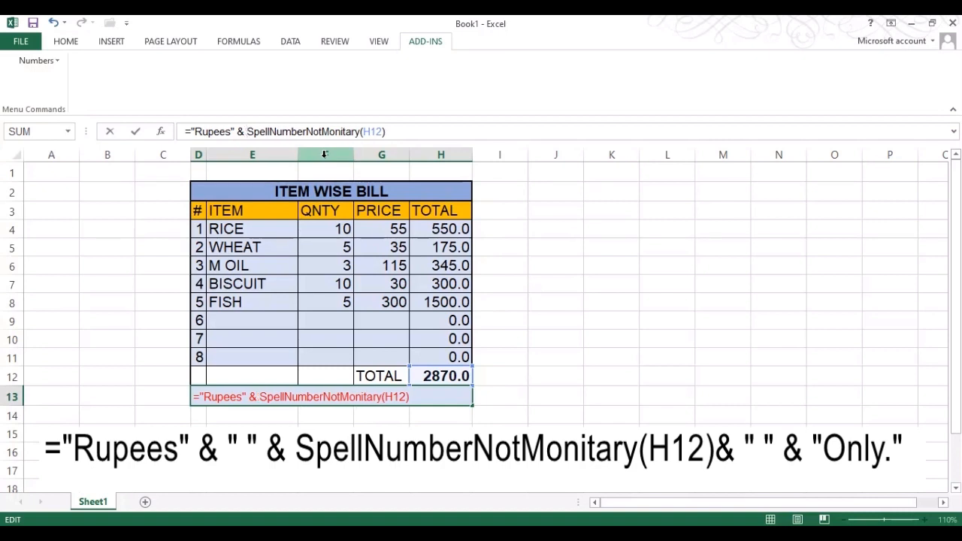
pyautogui.write(' " " ')
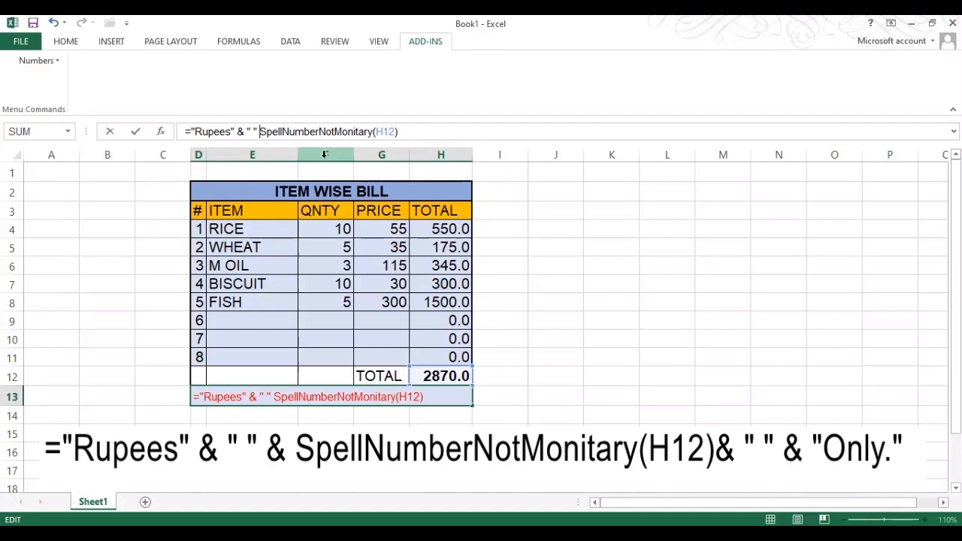
pyautogui.write('&')
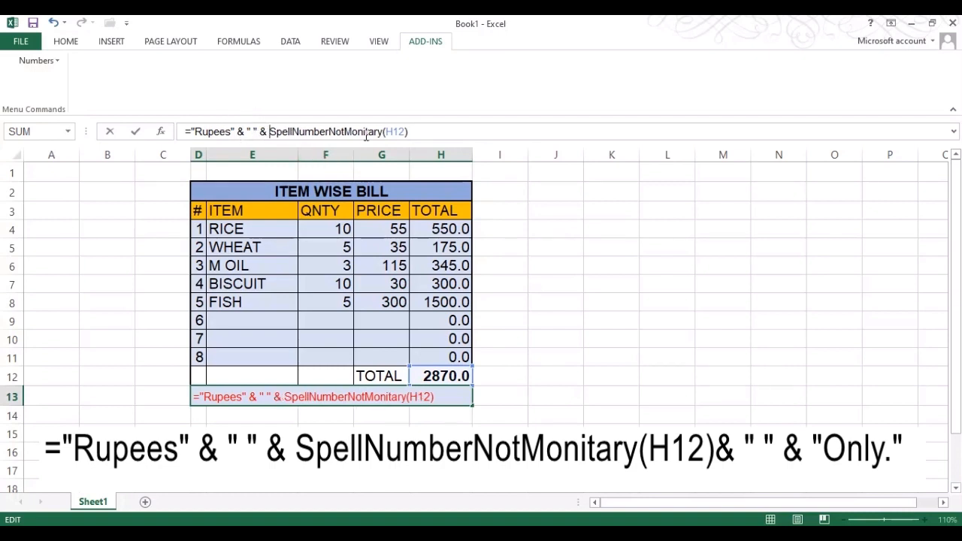
pyautogui.click(412, 132)
pyautogui.write('& " " & "Only.')
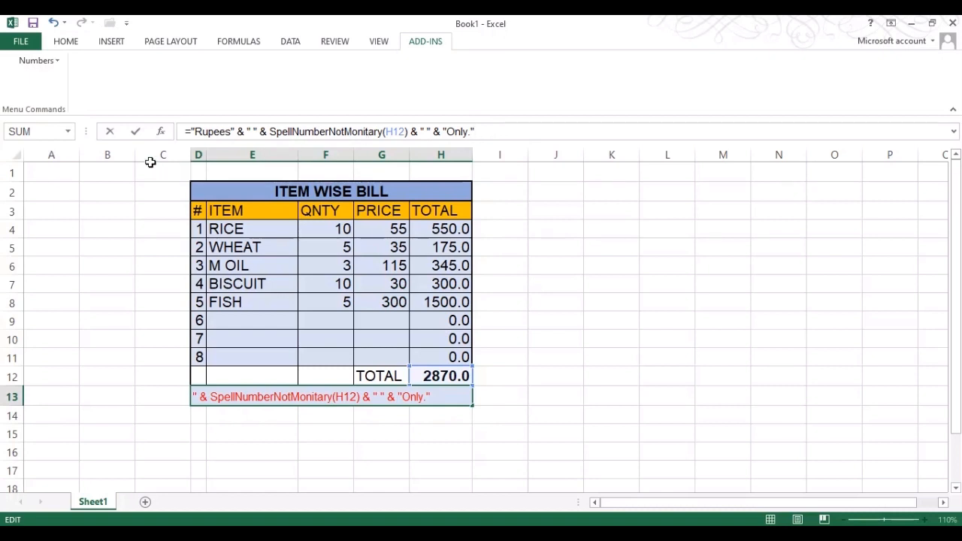
pyautogui.click(136, 133)
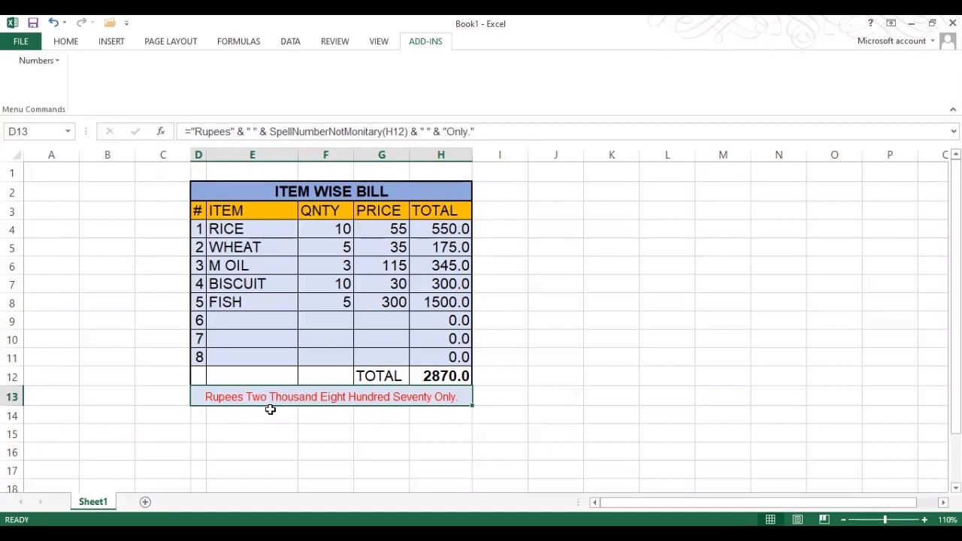
# Enter MEAT as the sixth item in cell E9
pyautogui.click(245, 320)
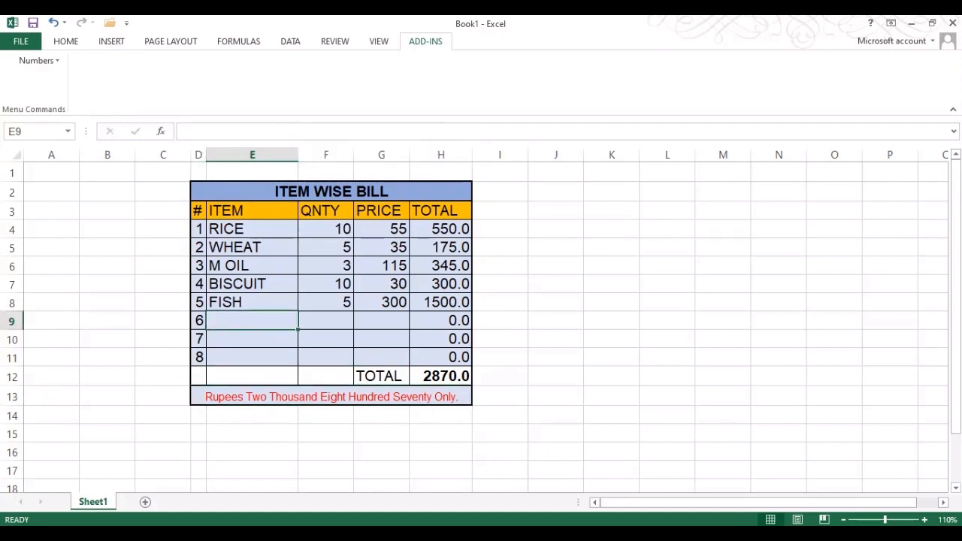
pyautogui.write('mea')
pyautogui.press('BackSpace')
pyautogui.press('BackSpace')
pyautogui.press('BackSpace')
pyautogui.write('MEAT')
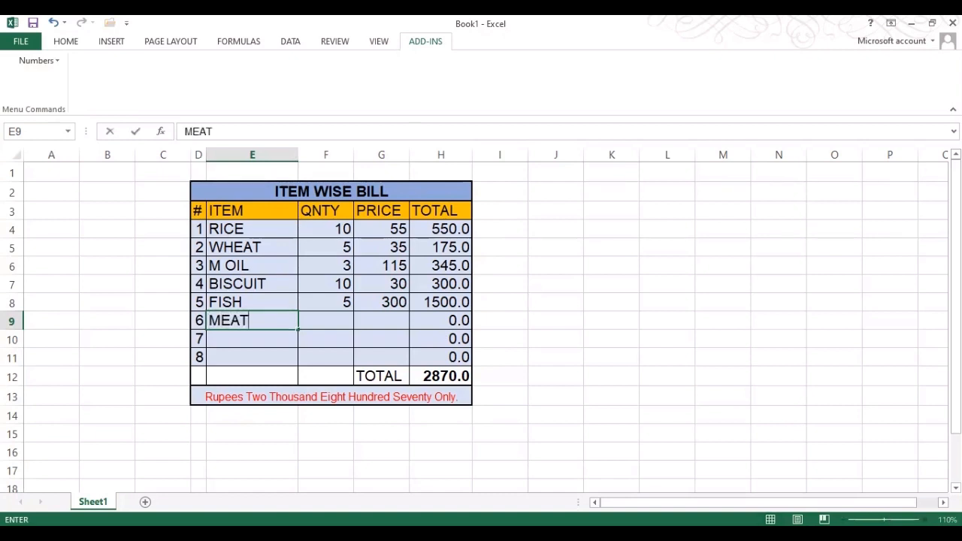
pyautogui.hotkey('ctrl', 'Return')
# Give MEAT quantity 1 and price 880, then start RICE as the next item
pyautogui.press('Tab')
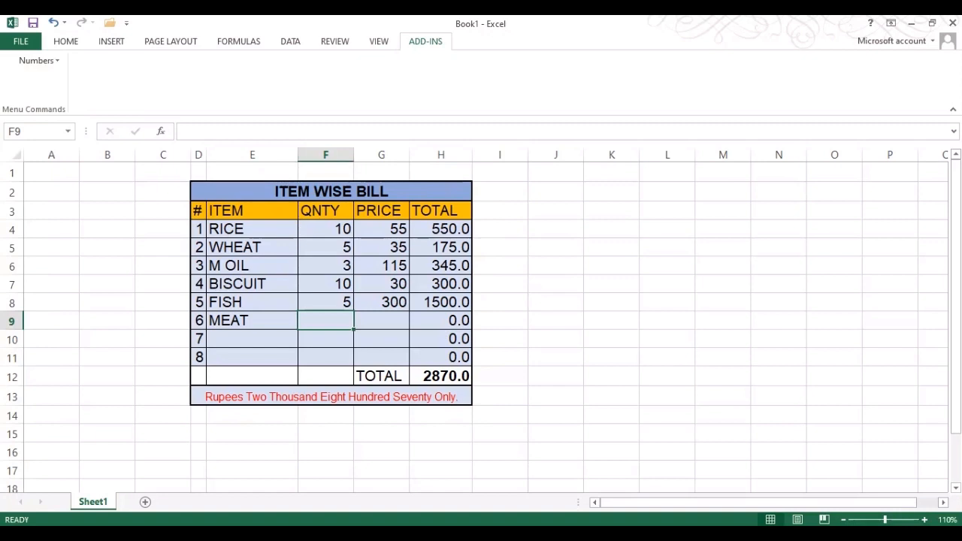
pyautogui.write('1')
pyautogui.press('Tab')
pyautogui.write('880')
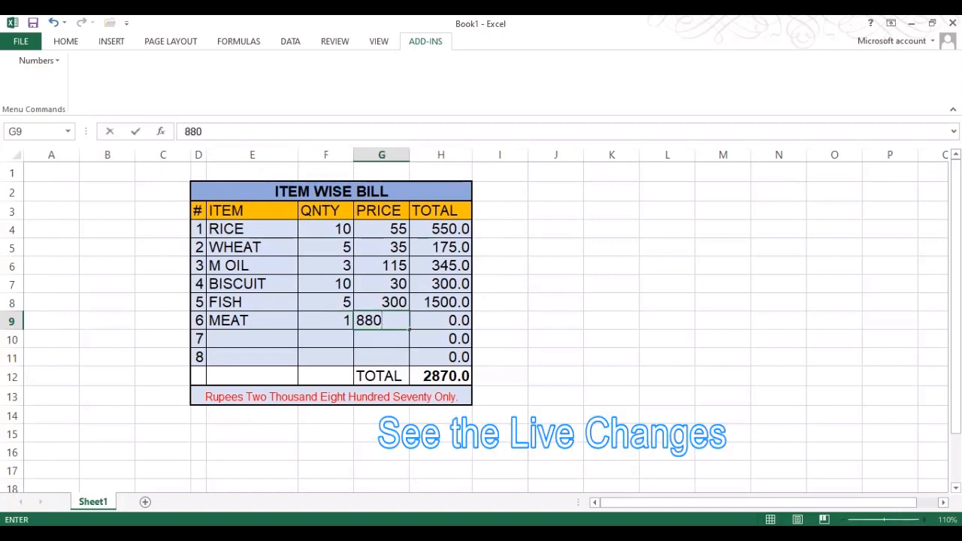
pyautogui.press('Return')
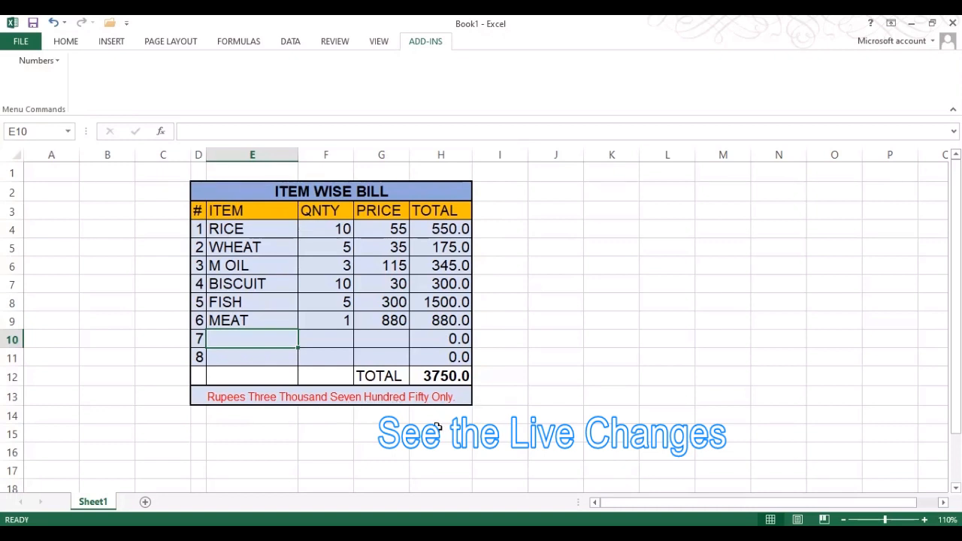
pyautogui.write('RICE')
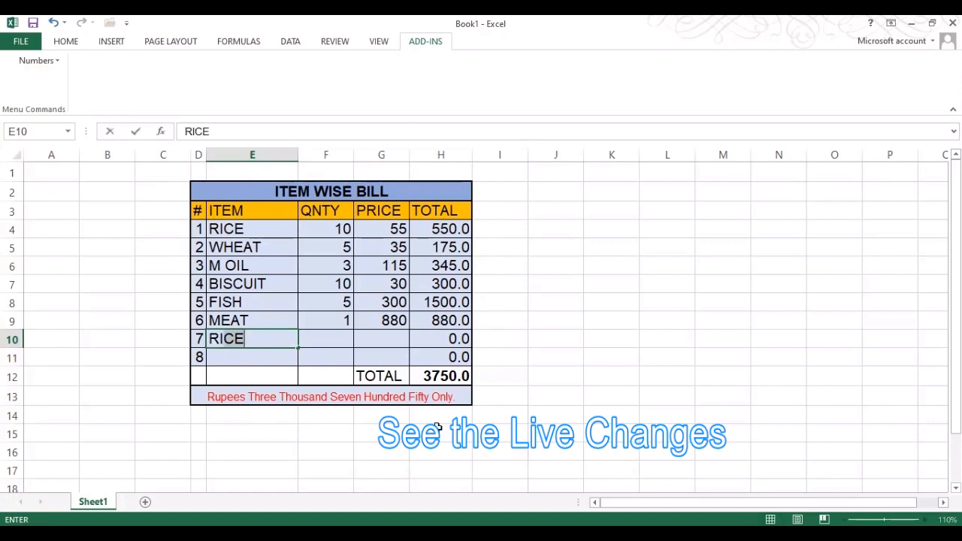
pyautogui.write('CE')
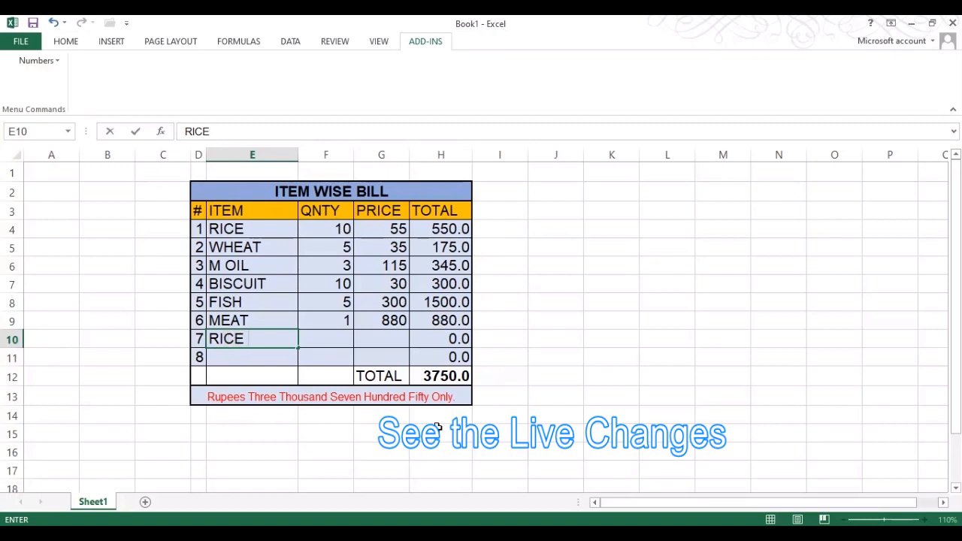